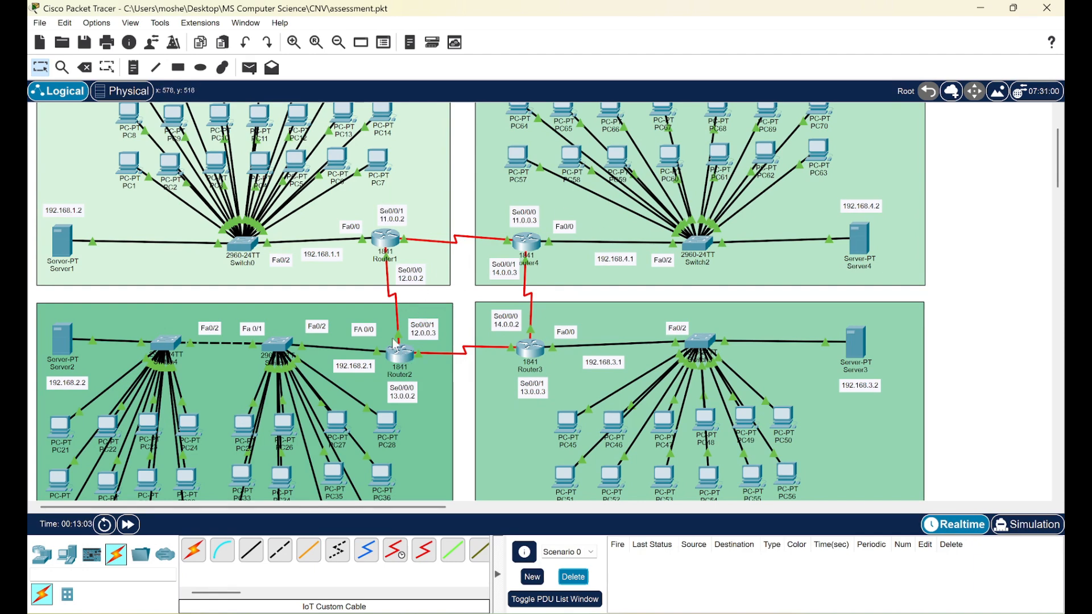
- Review Router2's RIP networks and the IP settings of its Serial0/0/1, Serial0/0/0 and FastEthernet0/0 interfaces
left_click(400, 353)
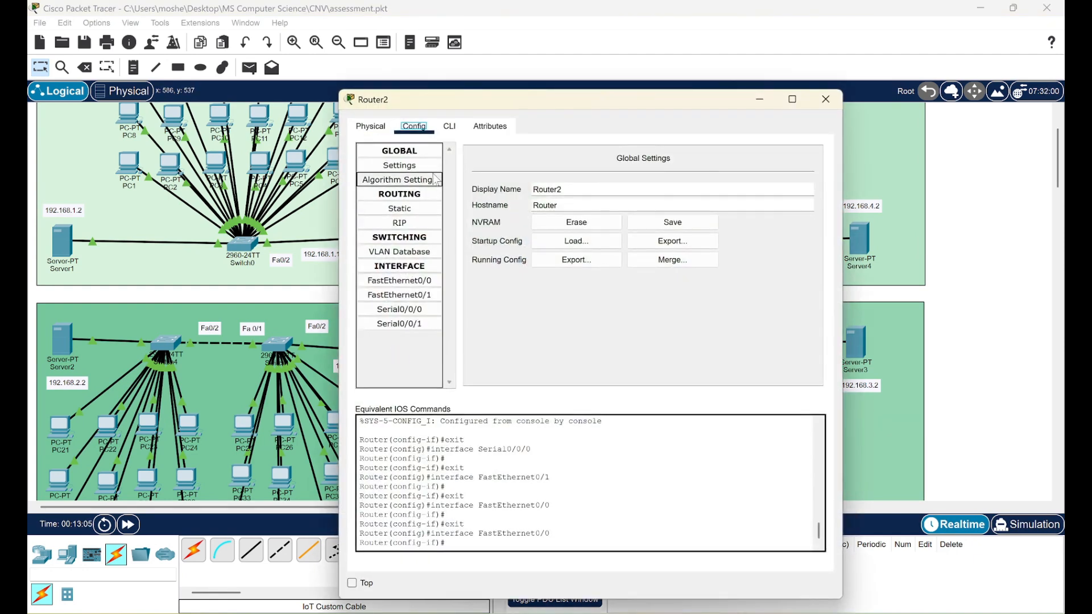
left_click(397, 225)
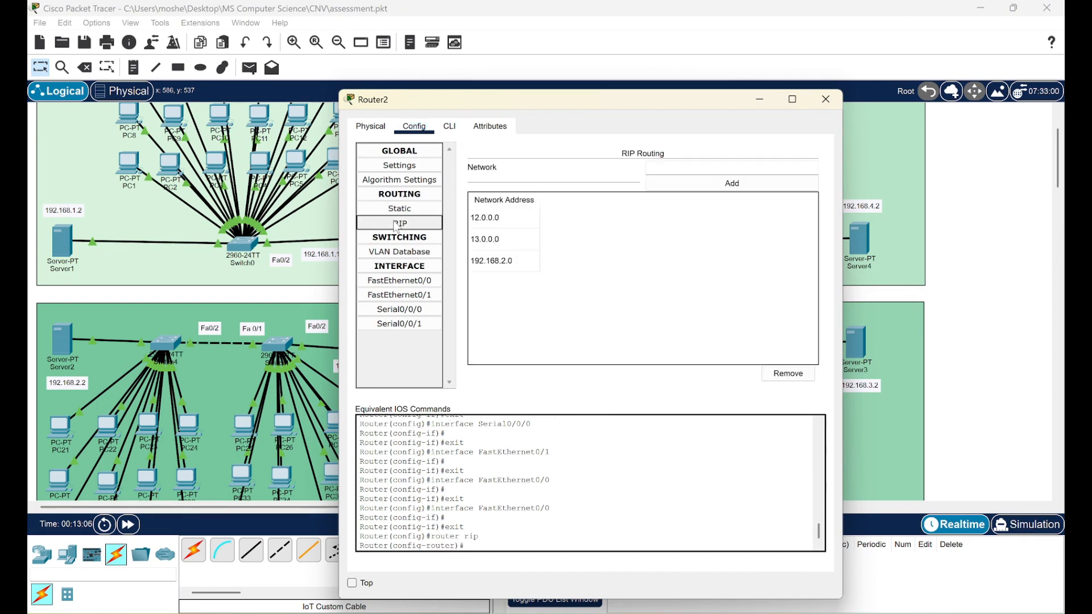
left_click_drag(517, 95, 729, 100)
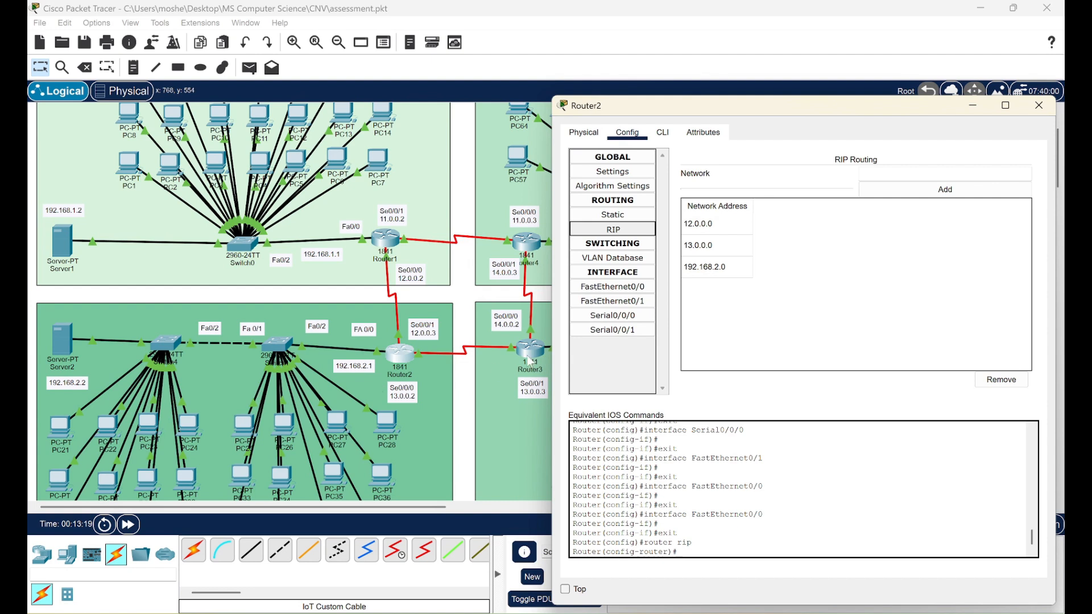
left_click(620, 336)
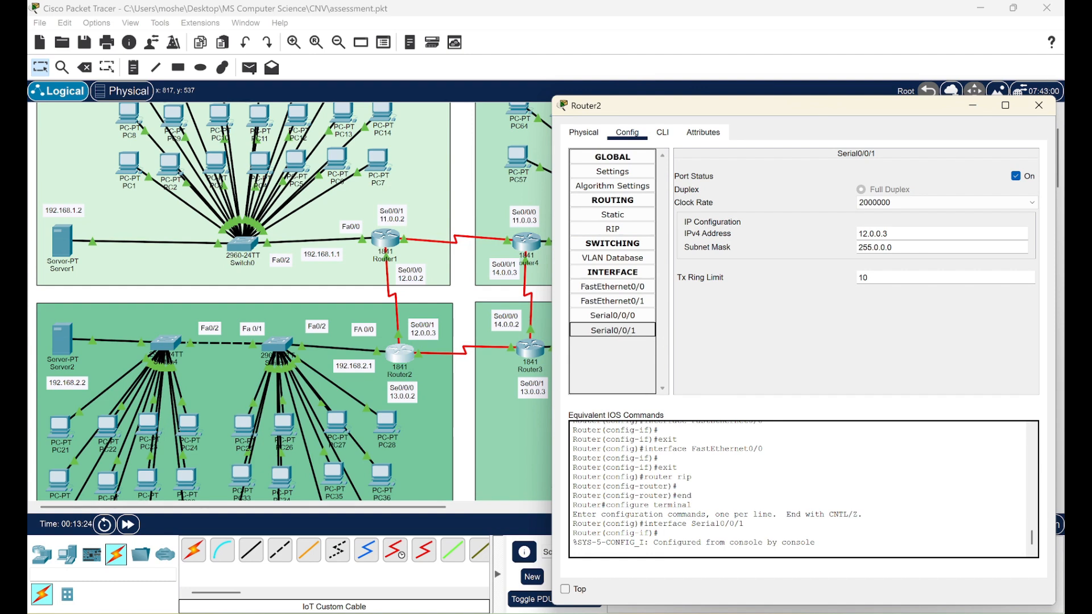
left_click(620, 317)
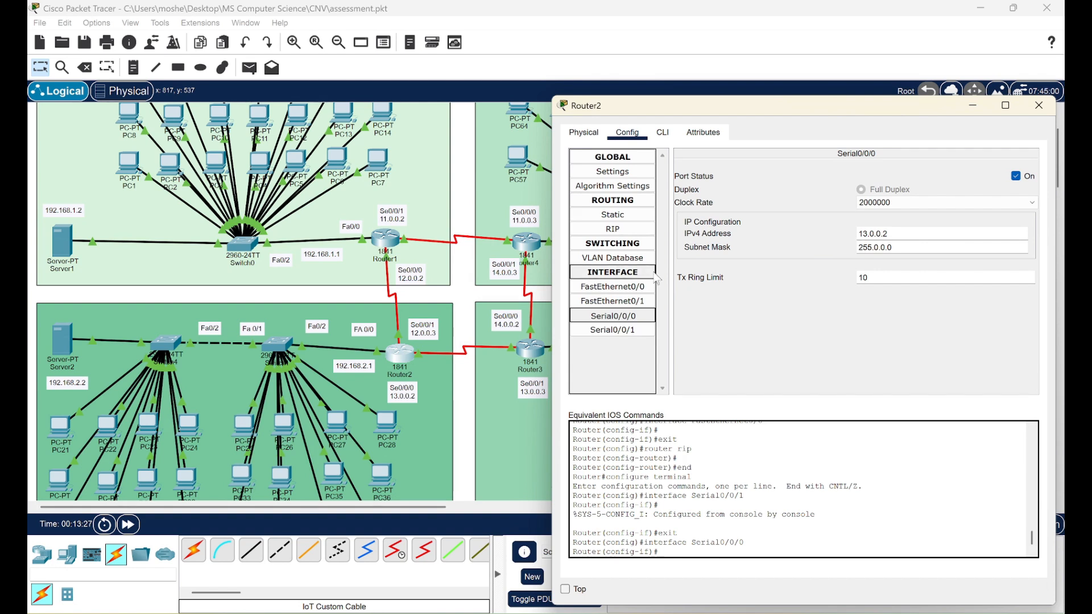
left_click(619, 289)
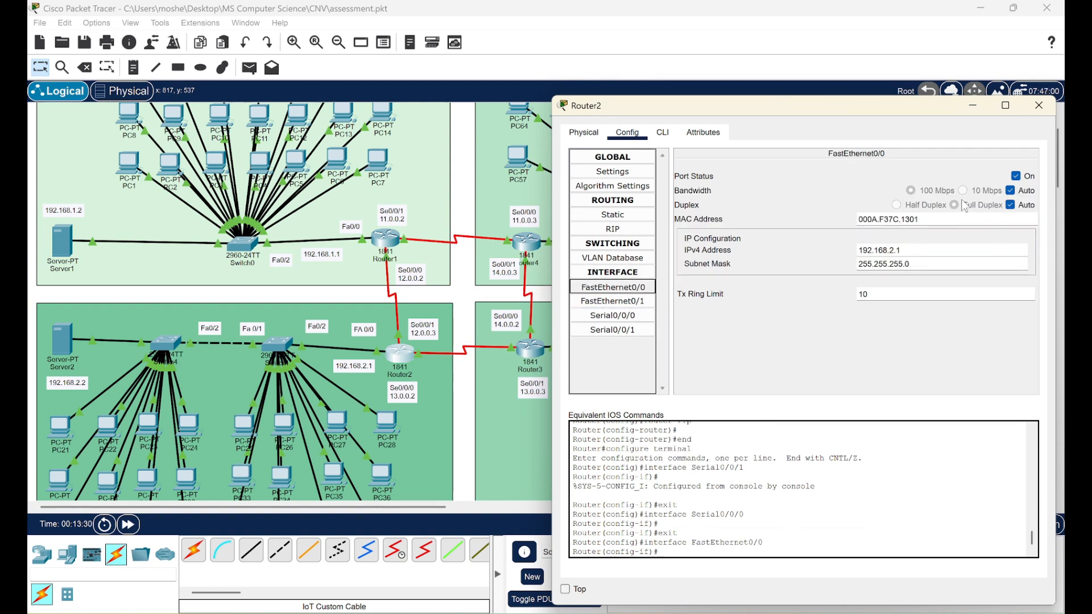
left_click(1037, 106)
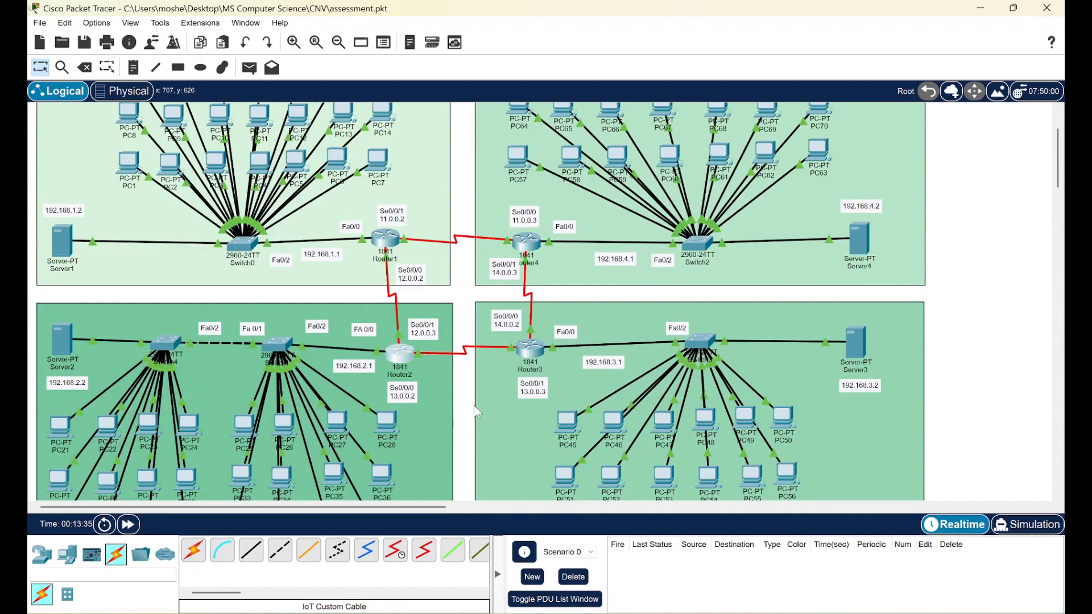
- Review Server1's static IP configuration and the default gateway and address pool of its DHCP service
left_click(64, 242)
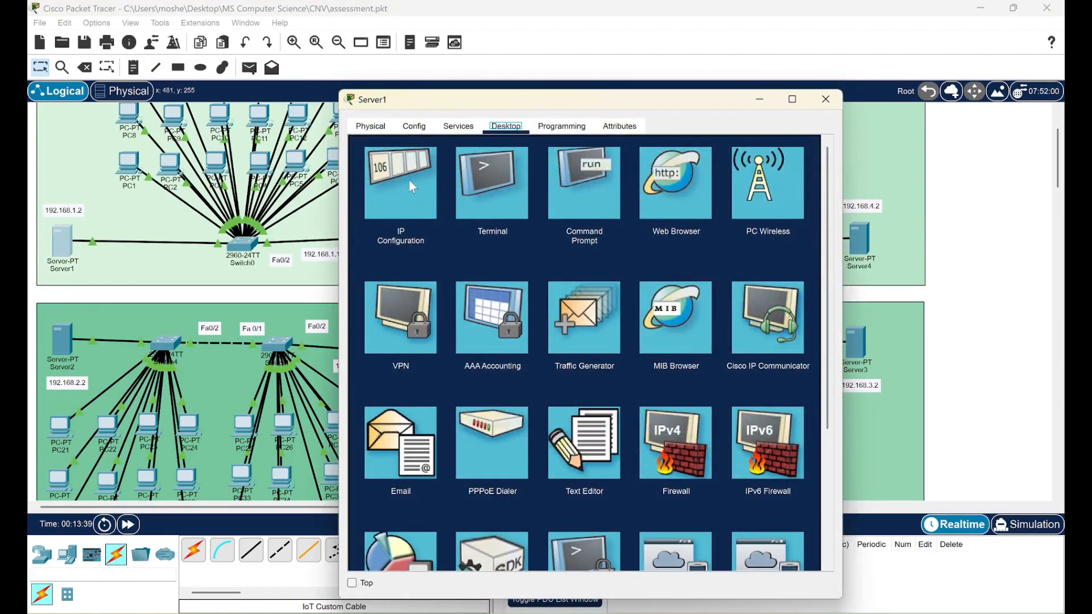
left_click(407, 196)
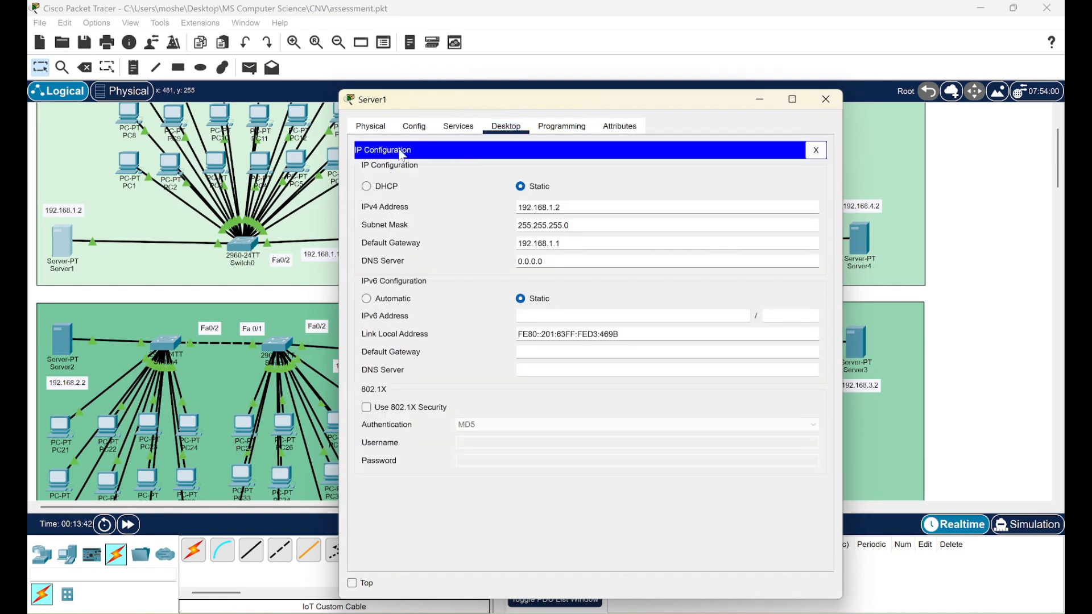
left_click(384, 126)
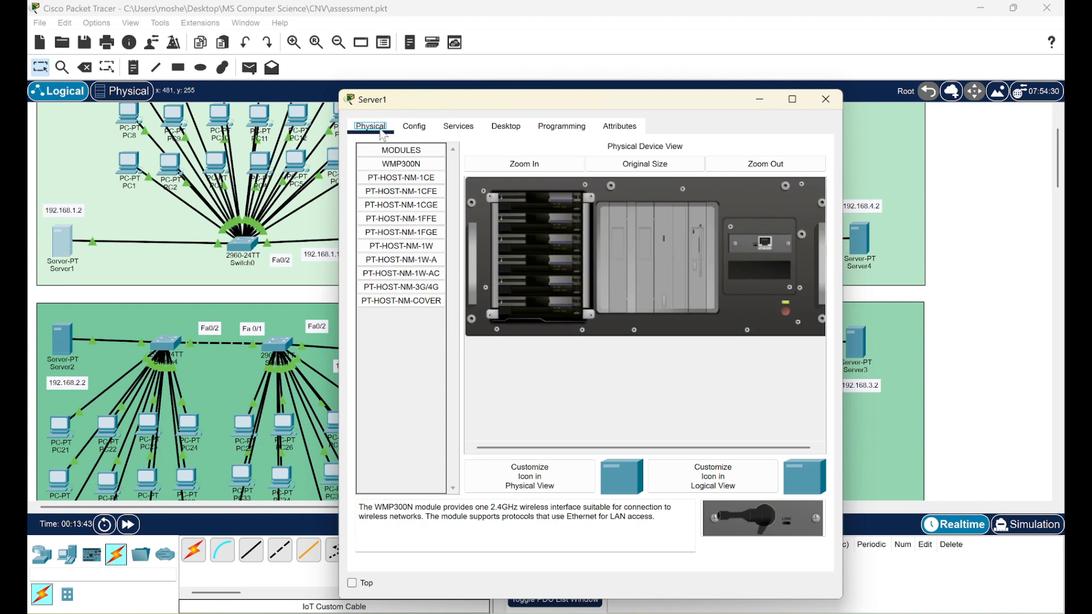
left_click(457, 127)
left_click(404, 183)
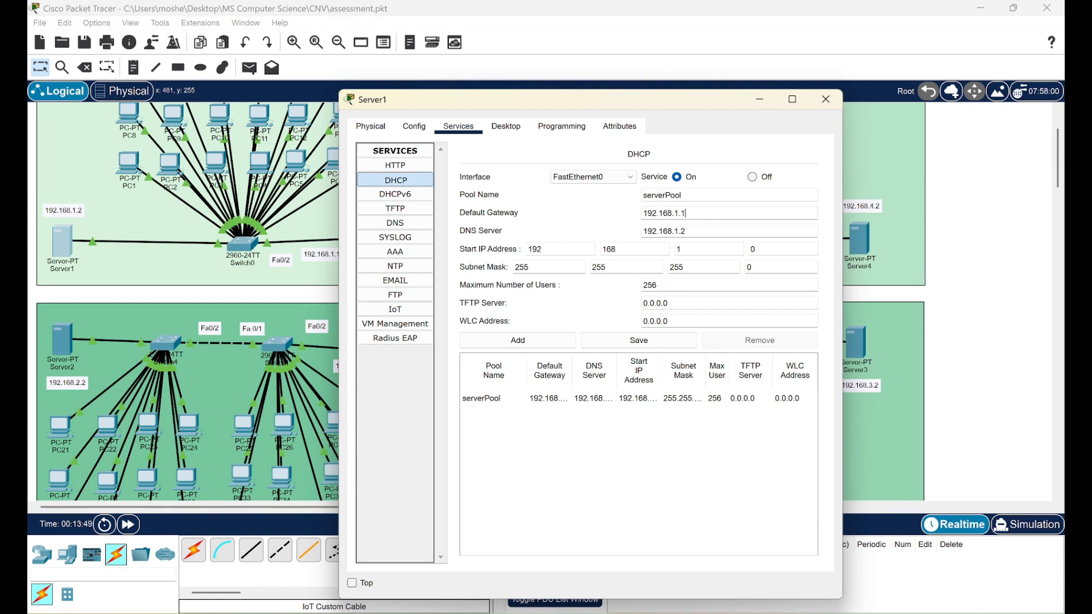
left_click_drag(687, 214, 612, 216)
left_click(612, 216)
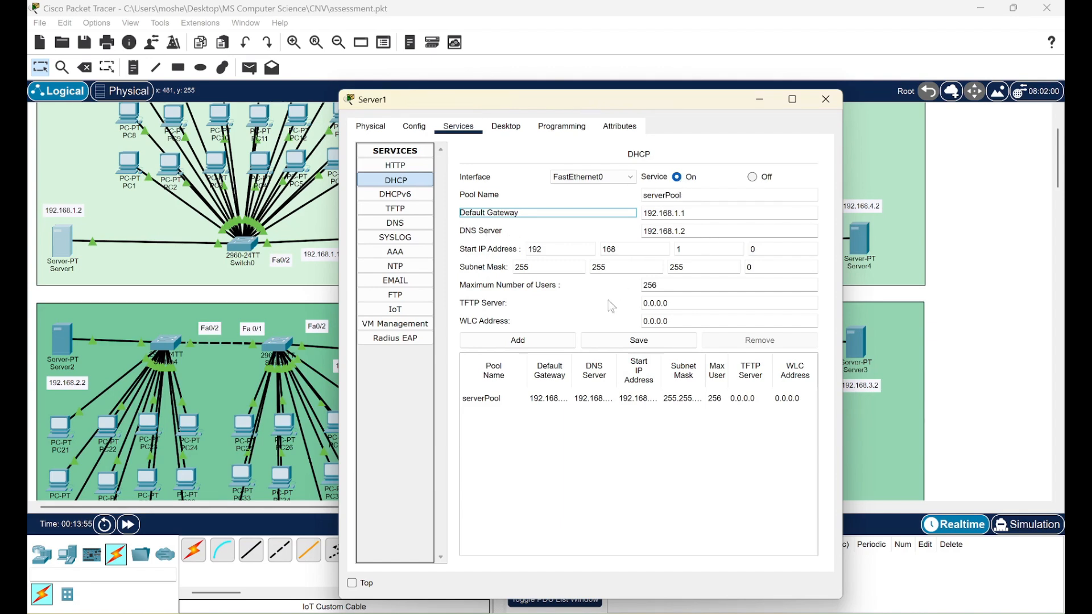
left_click(826, 101)
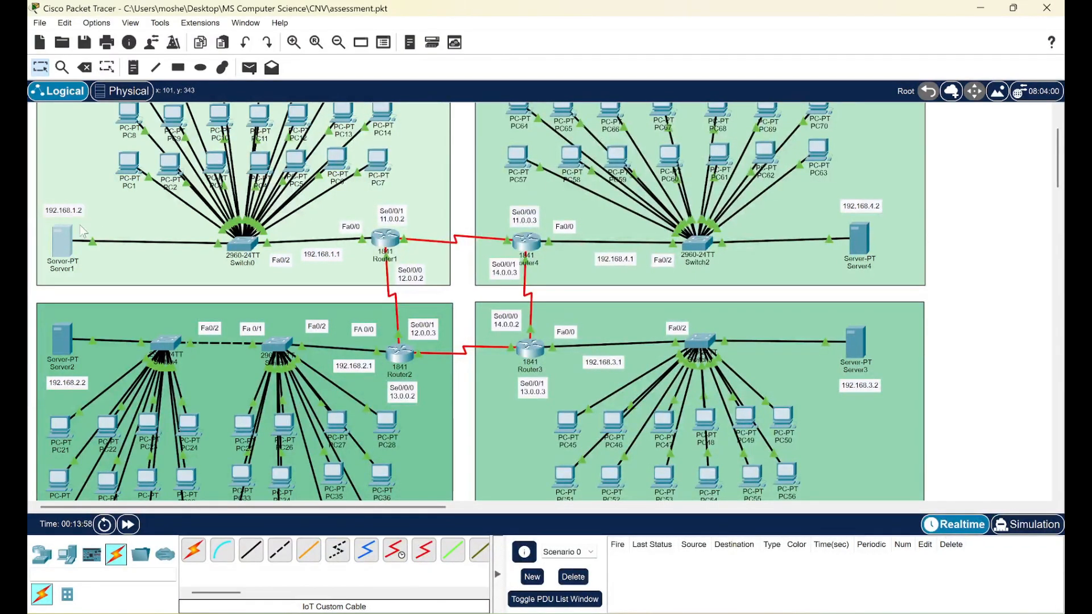
- Check the IP configuration of PC7 in Lab A
scroll(674, 324, "down", 2)
scroll(674, 324, "up", 4)
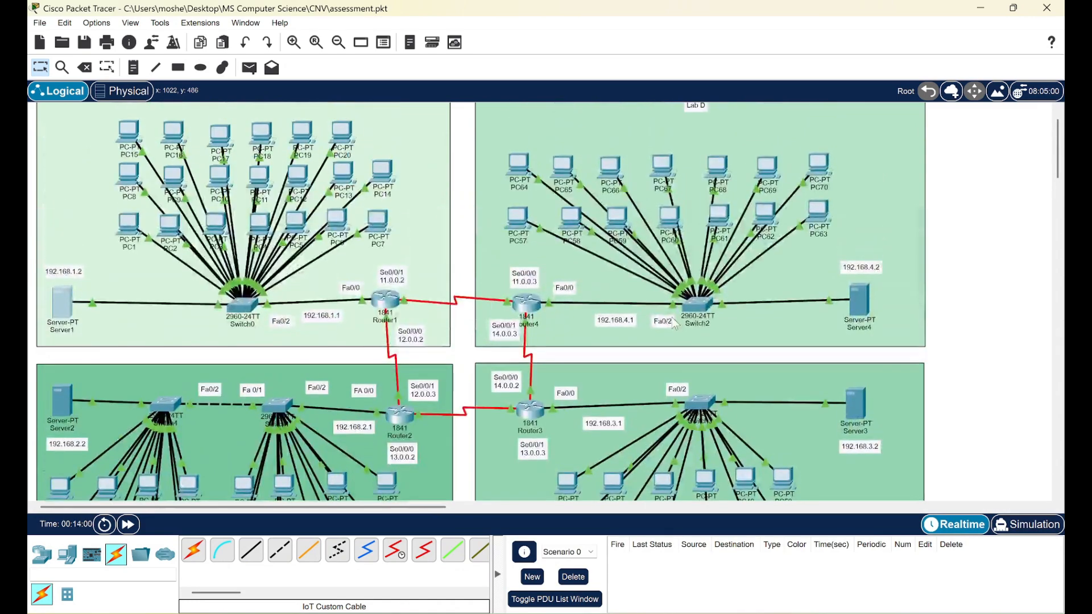
scroll(673, 324, "down", 3)
scroll(491, 291, "up", 4)
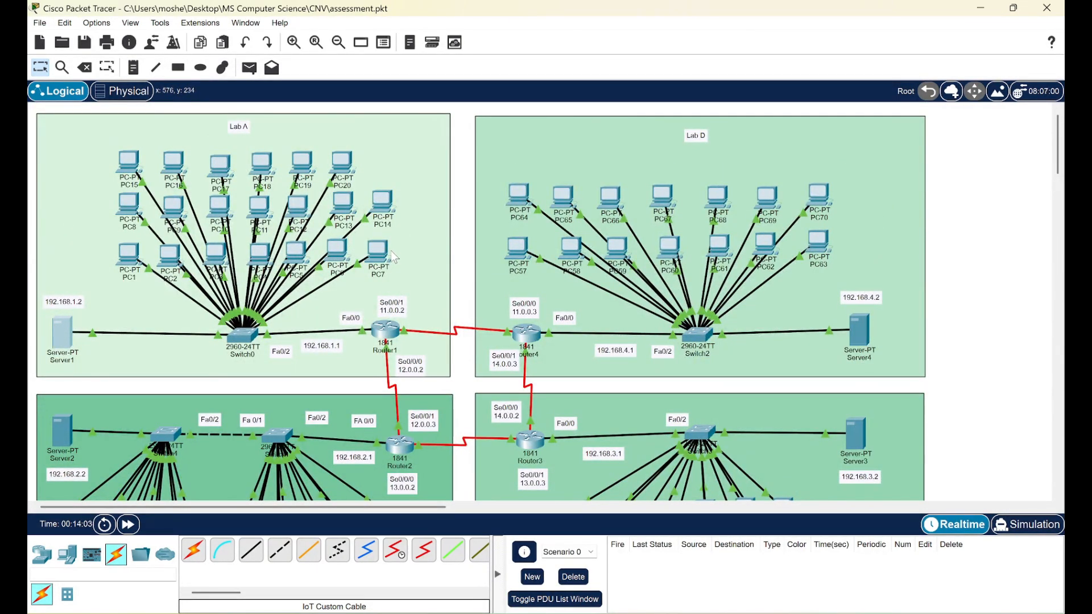
left_click(380, 257)
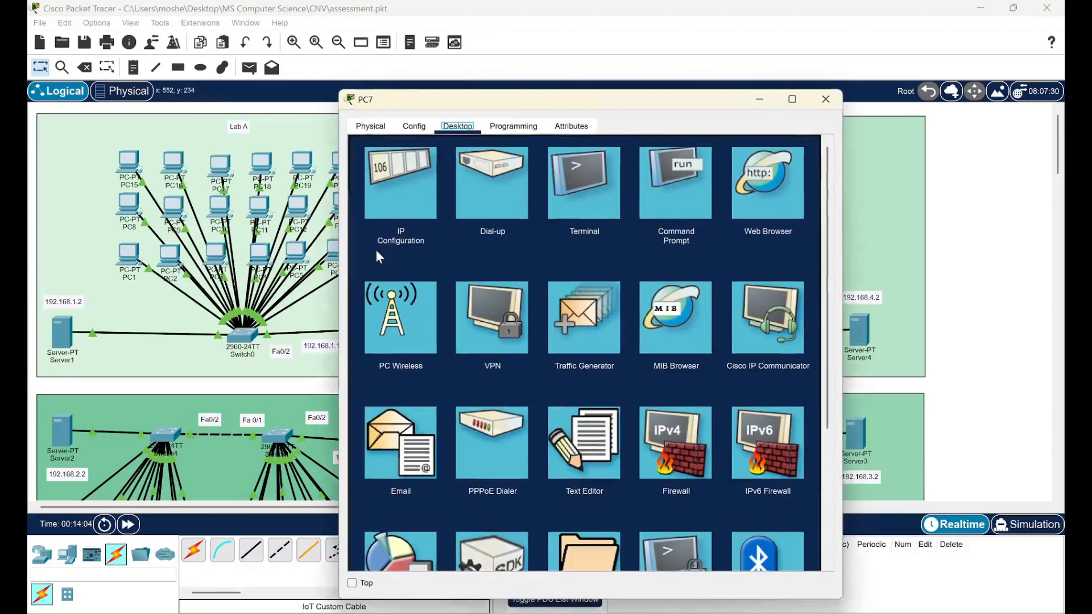
left_click(388, 189)
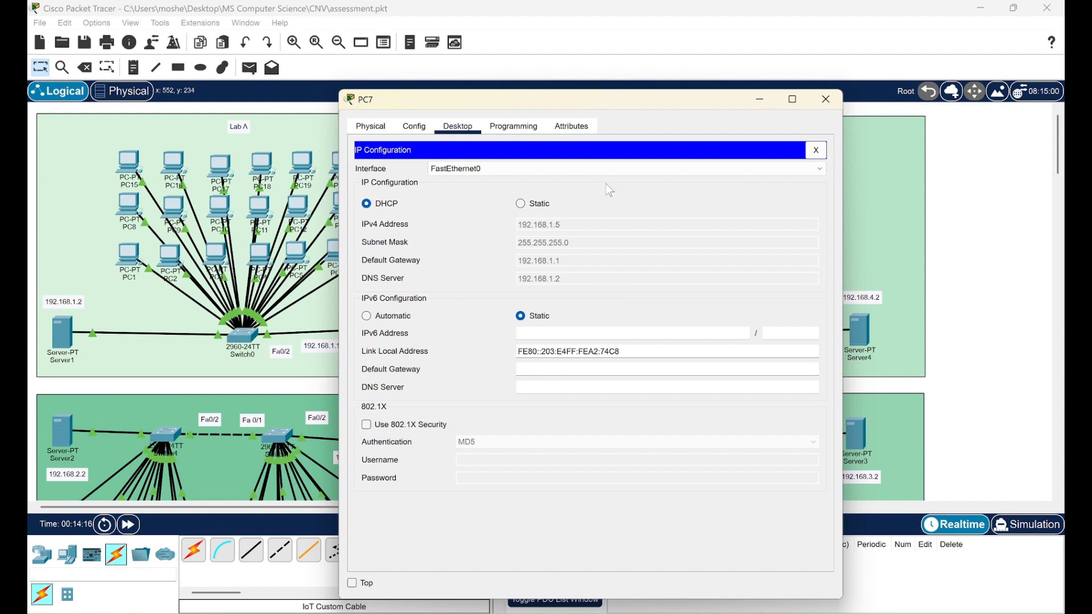
left_click(826, 100)
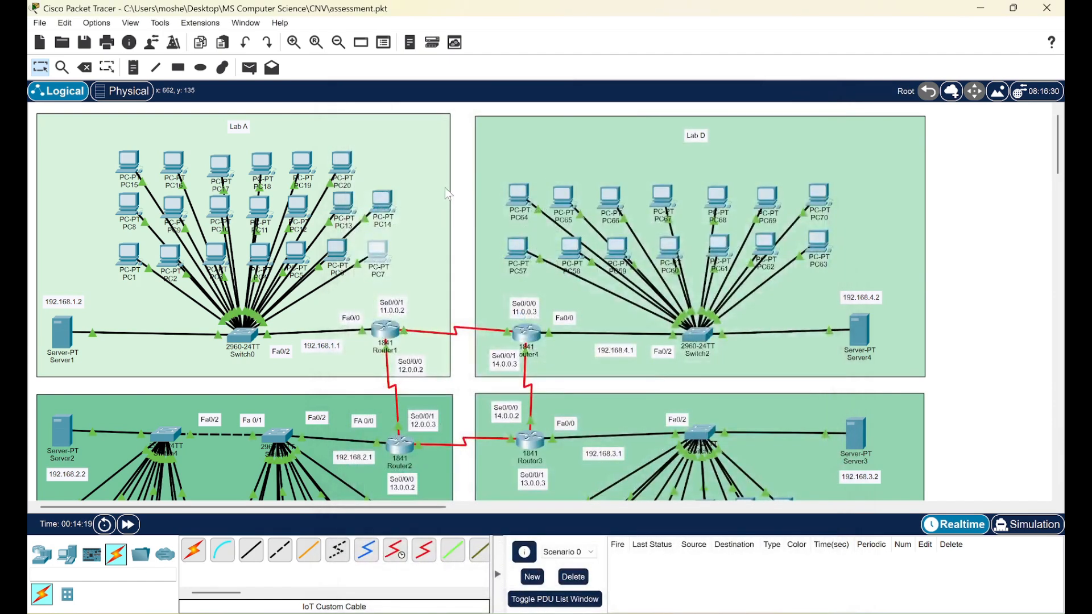
- Switch PC20 in Lab A from static addressing to DHCP so that it requests its address from the server
left_click(342, 164)
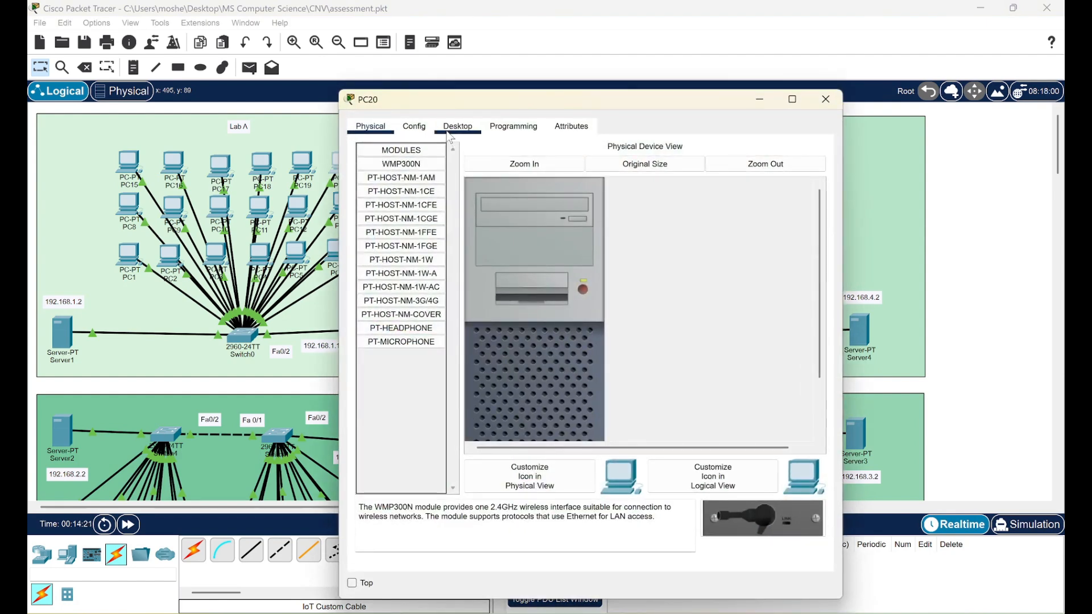
left_click(448, 132)
left_click(395, 183)
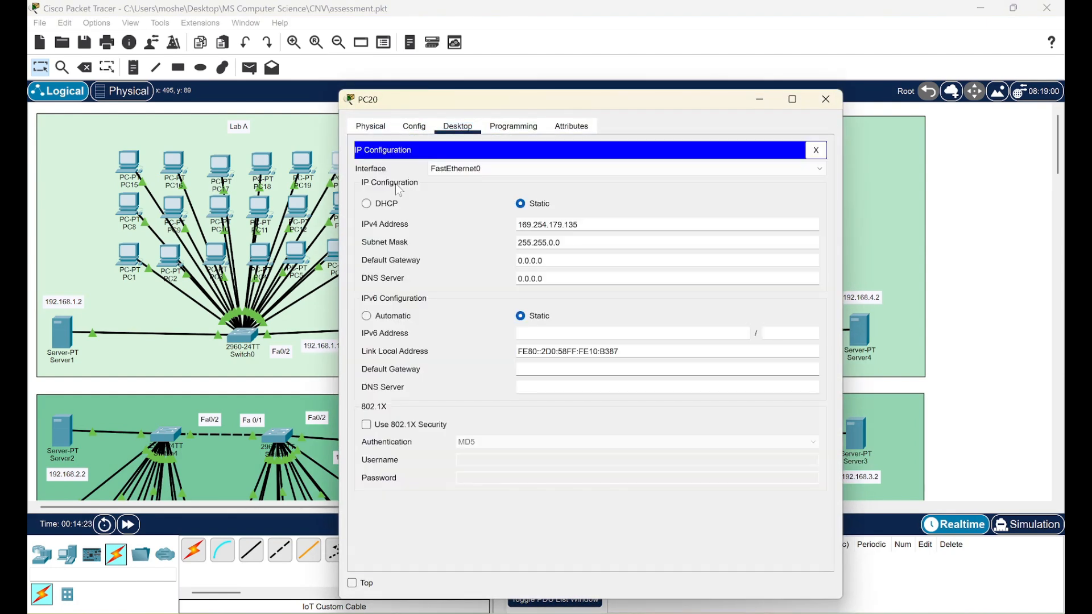
left_click(367, 205)
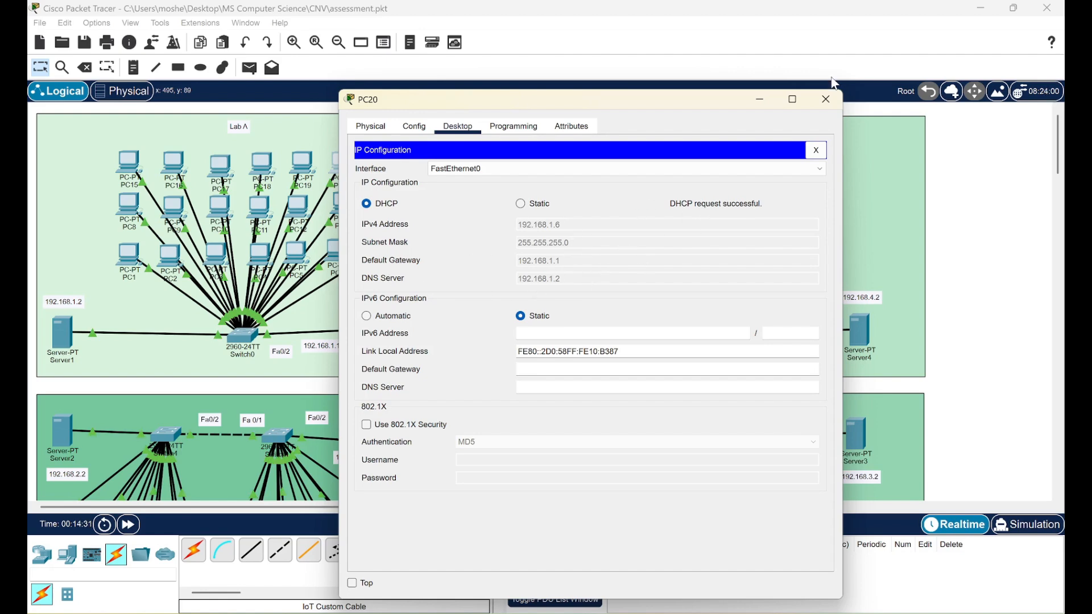
left_click(826, 99)
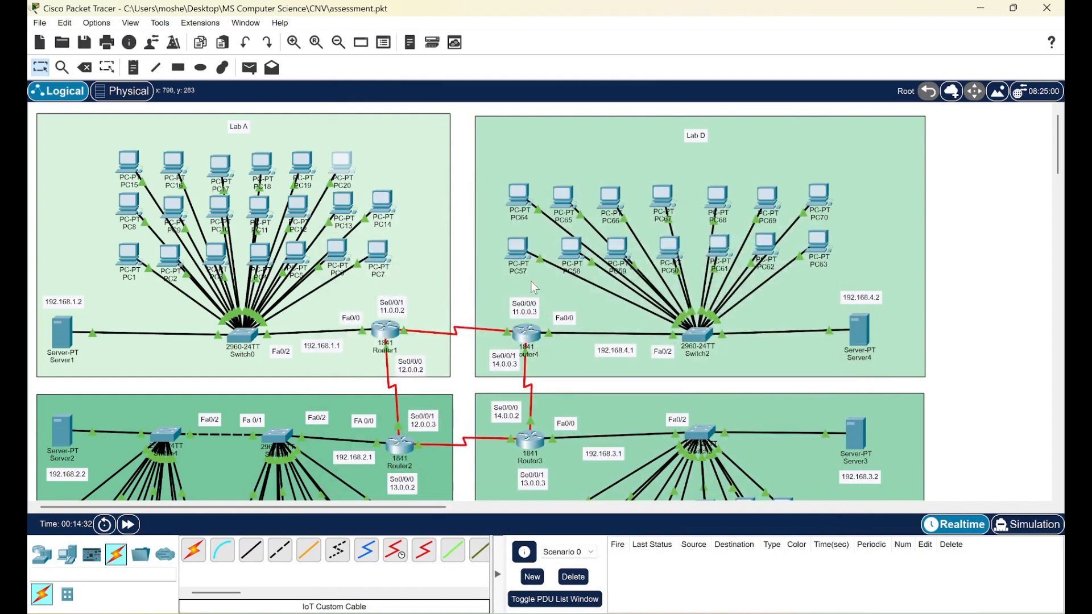
- Send a simple PDU from PC1 to PC14 within Lab A and another from PC14 to PC57 in Lab D
scroll(534, 287, "down", 3)
scroll(534, 287, "up", 3)
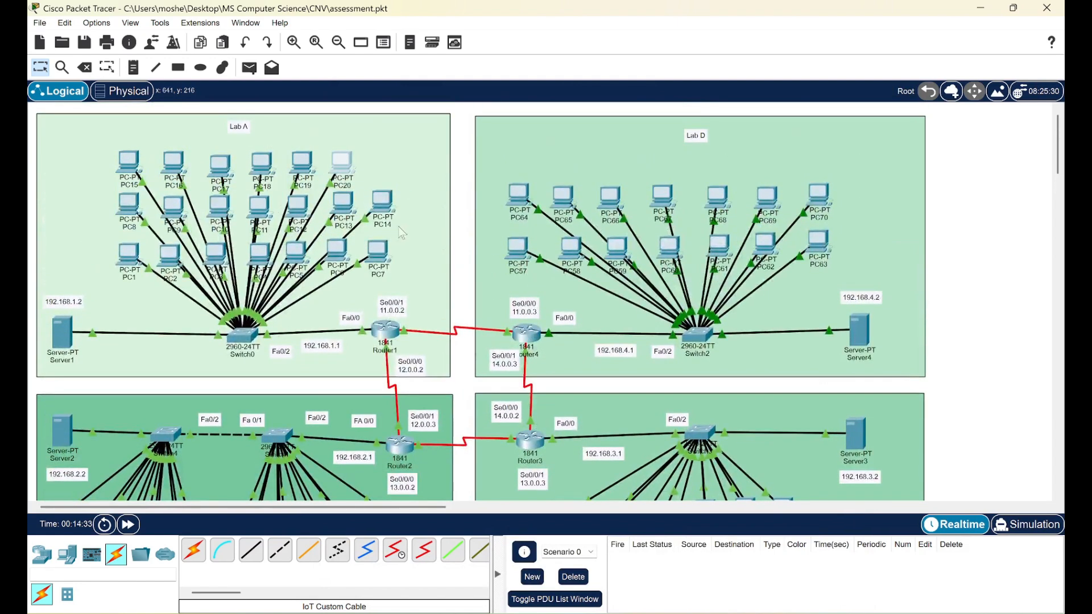
left_click(246, 71)
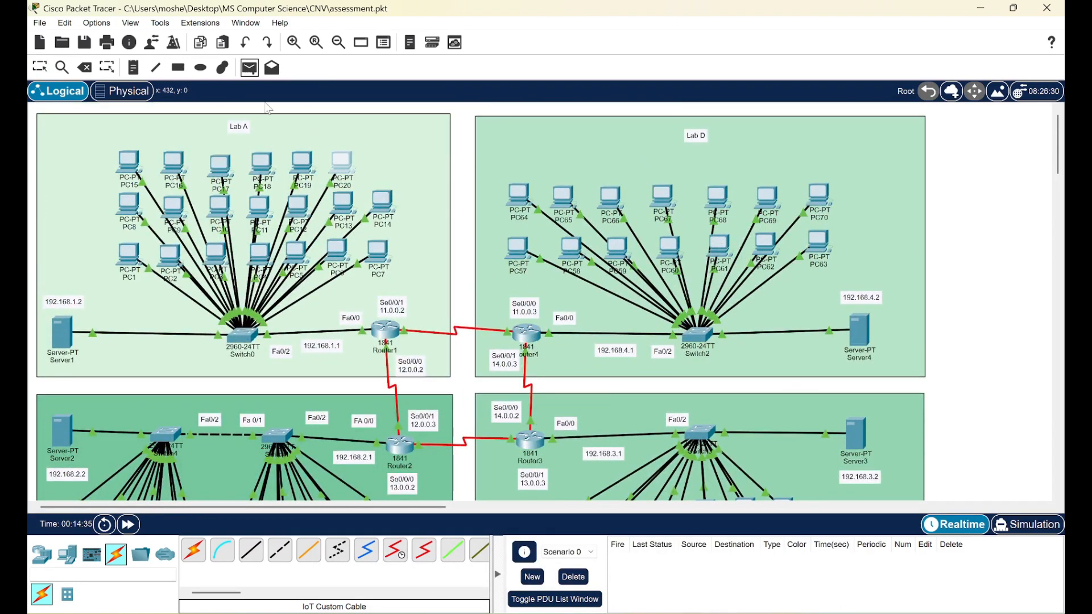
left_click(124, 254)
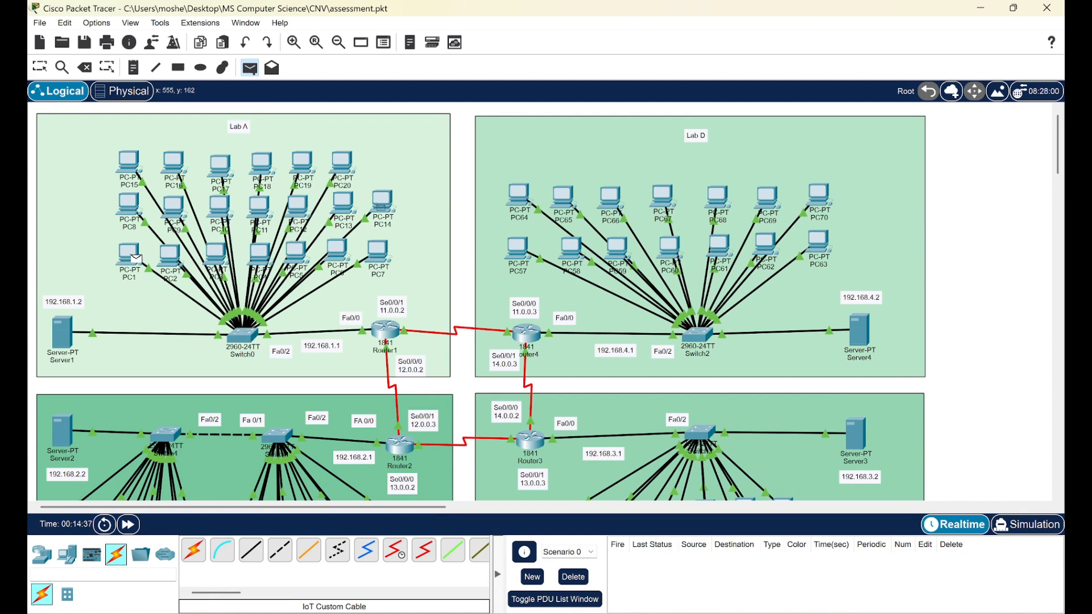
left_click(381, 205)
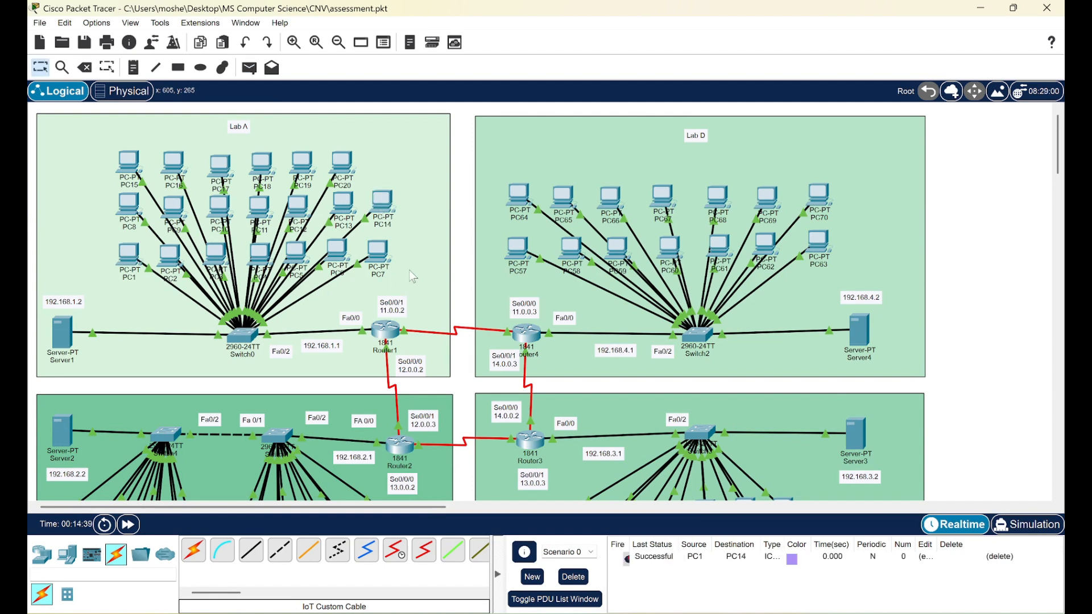
left_click(249, 68)
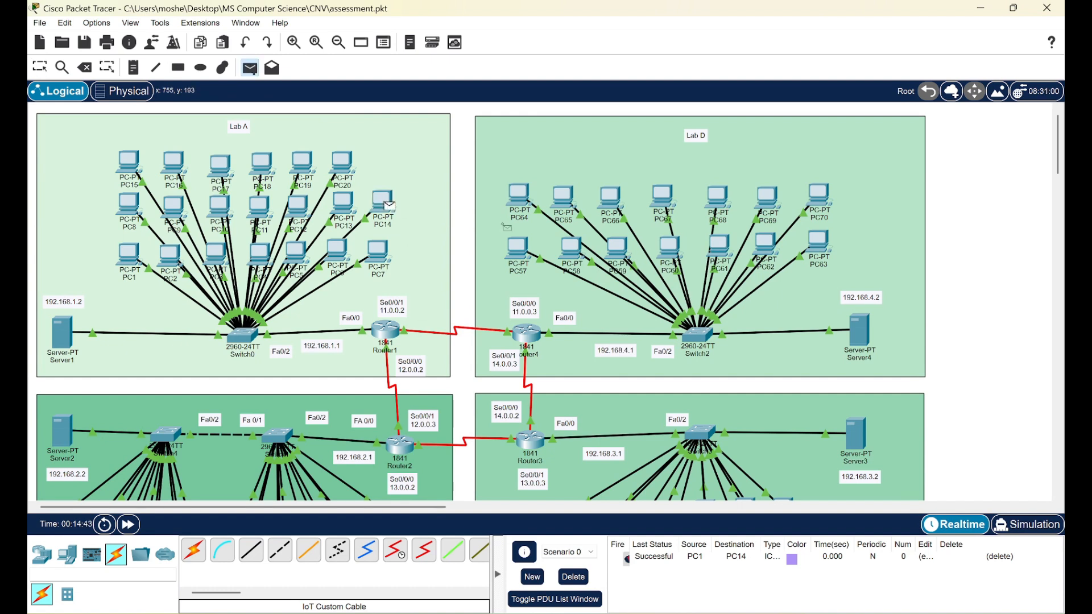
left_click(522, 250)
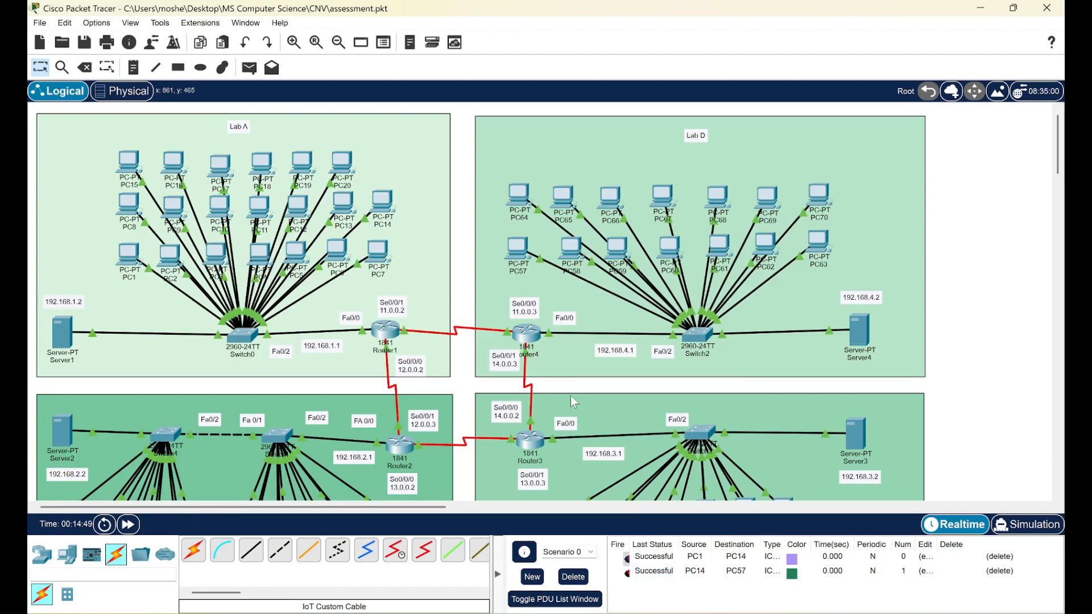
- Test connectivity between Lab A and Lab B with a simple PDU from PC14 to PC28
scroll(571, 395, "down", 3)
scroll(571, 396, "up", 3)
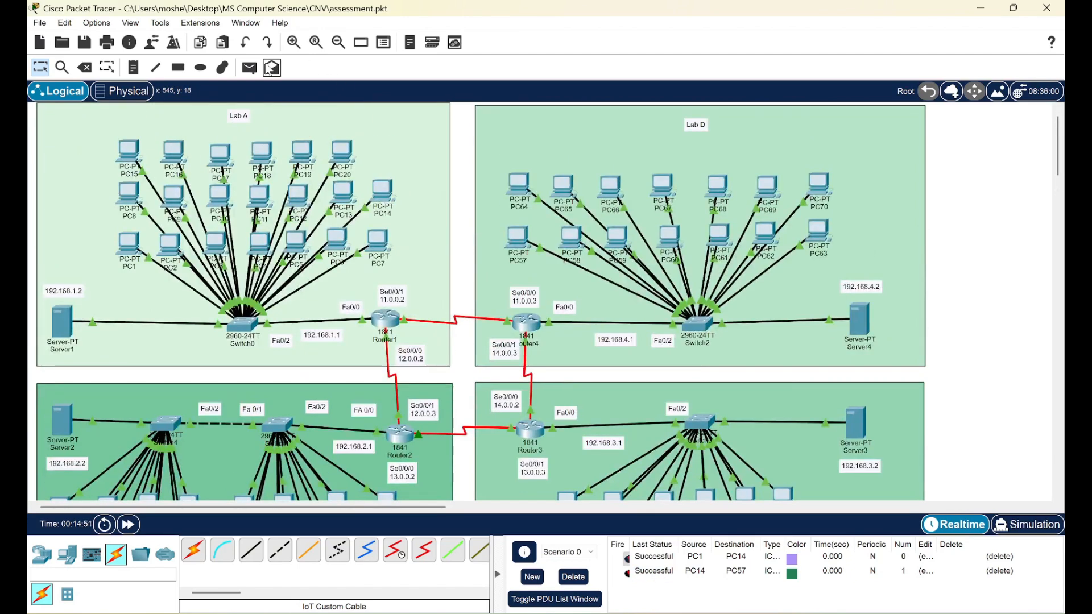
left_click(249, 67)
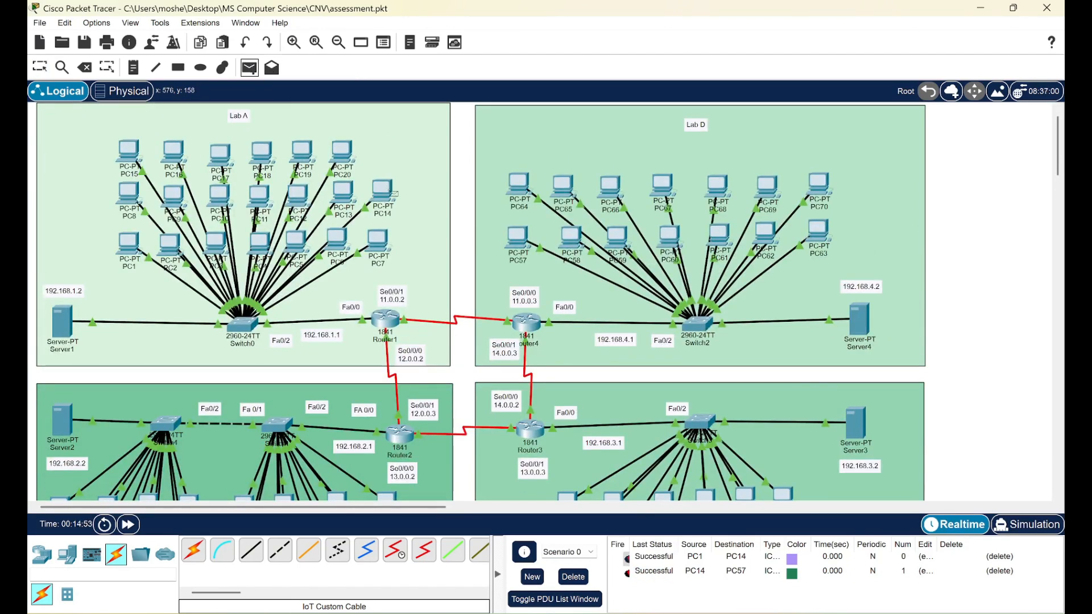
scroll(395, 195, "down", 5)
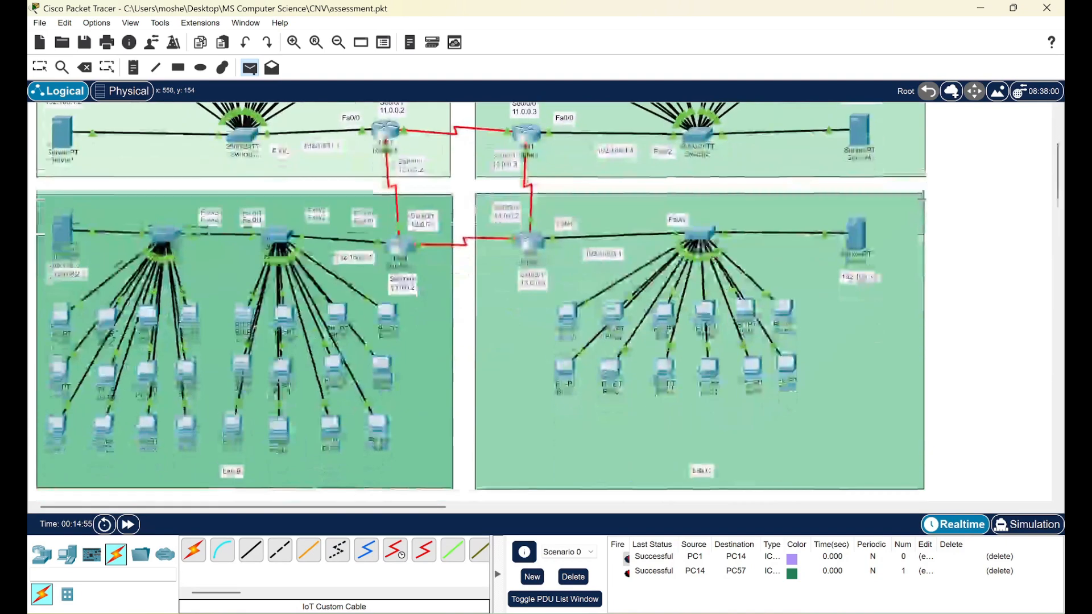
left_click(384, 268)
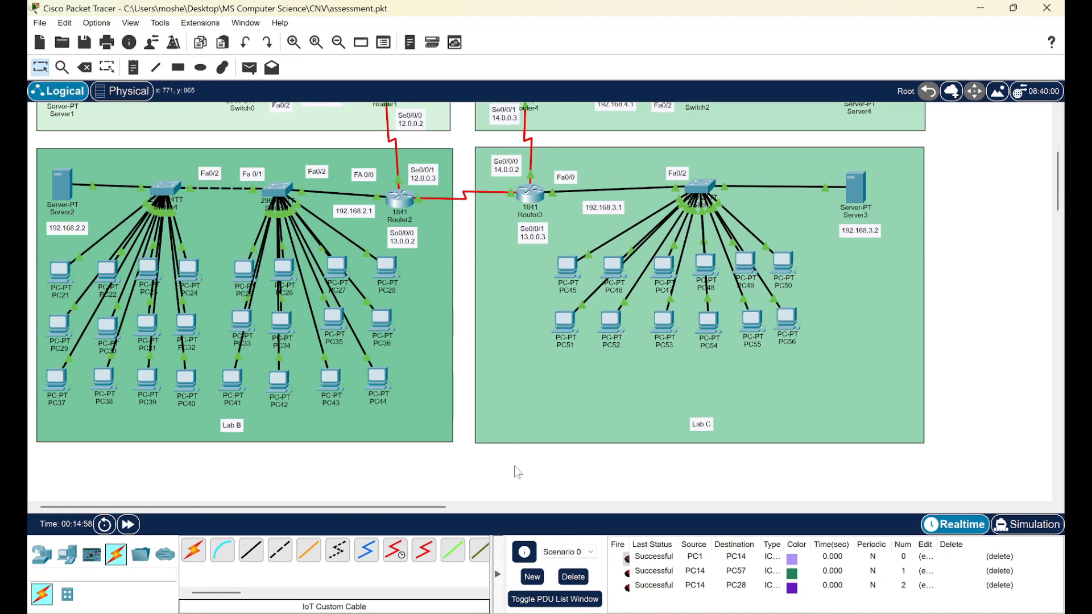
- Delete the current PDU scenario and send a simple PDU from PC28 in Lab B to PC45 in Lab C
left_click(573, 576)
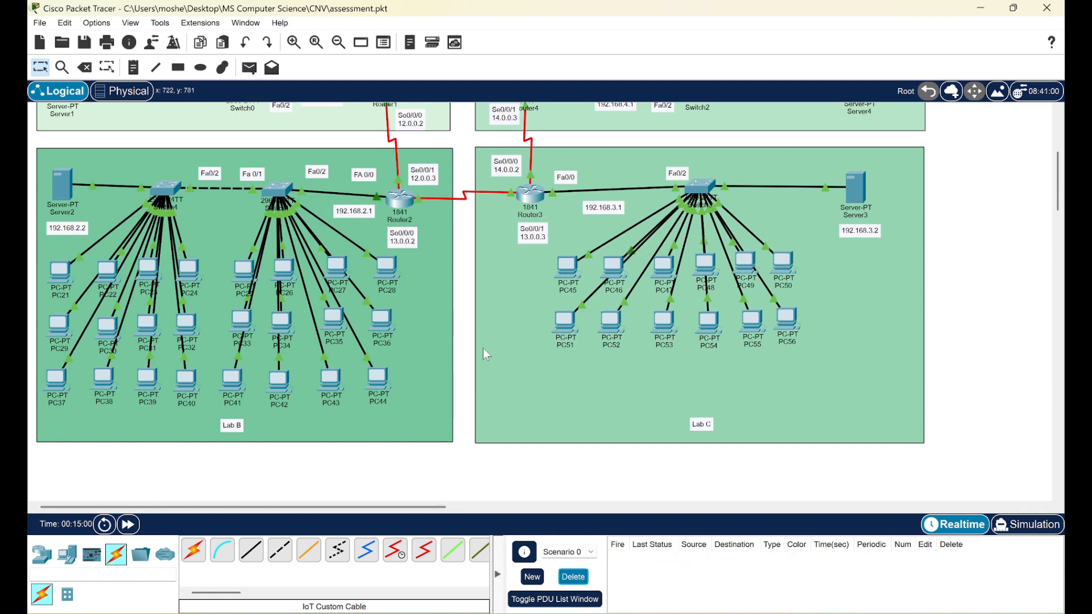
scroll(483, 348, "up", 1)
left_click(249, 68)
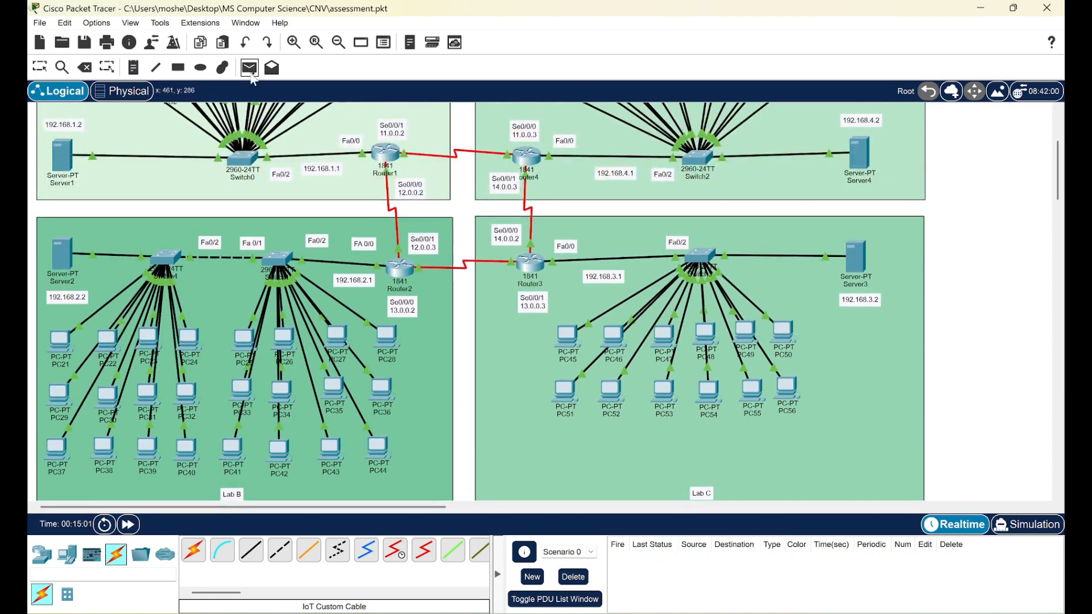
left_click(386, 340)
left_click(568, 337)
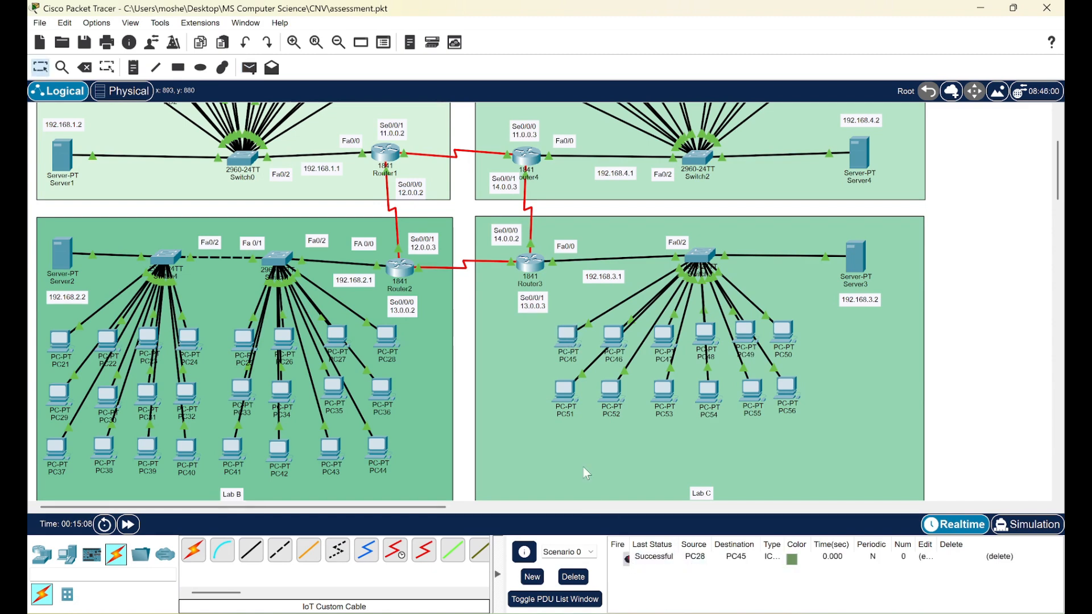
- Test connectivity between Lab C and Lab D with a simple PDU from PC45 to PC57
scroll(538, 387, "up", 3)
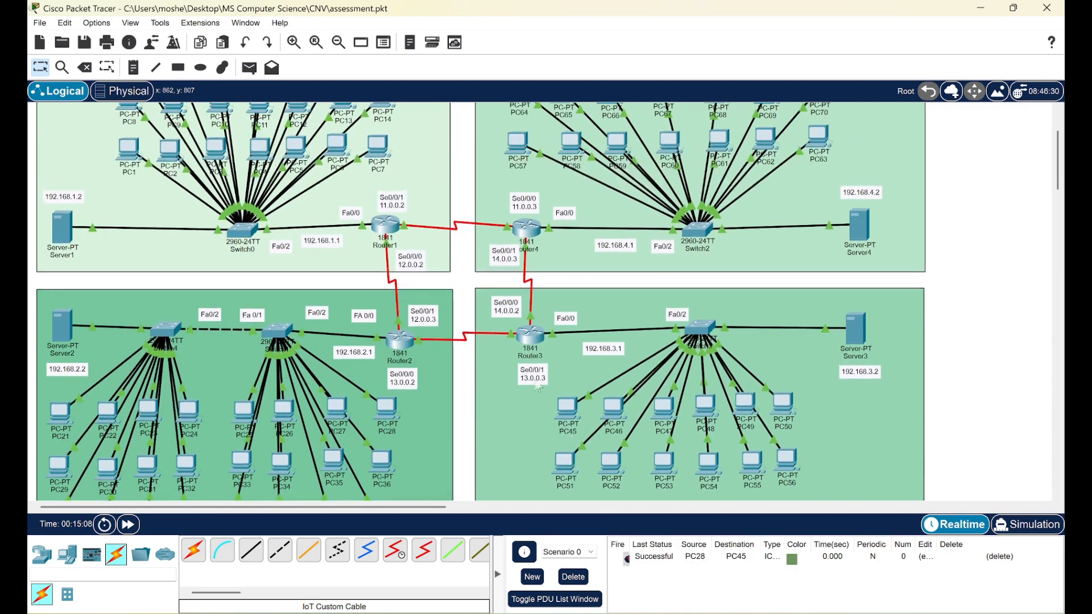
left_click(249, 67)
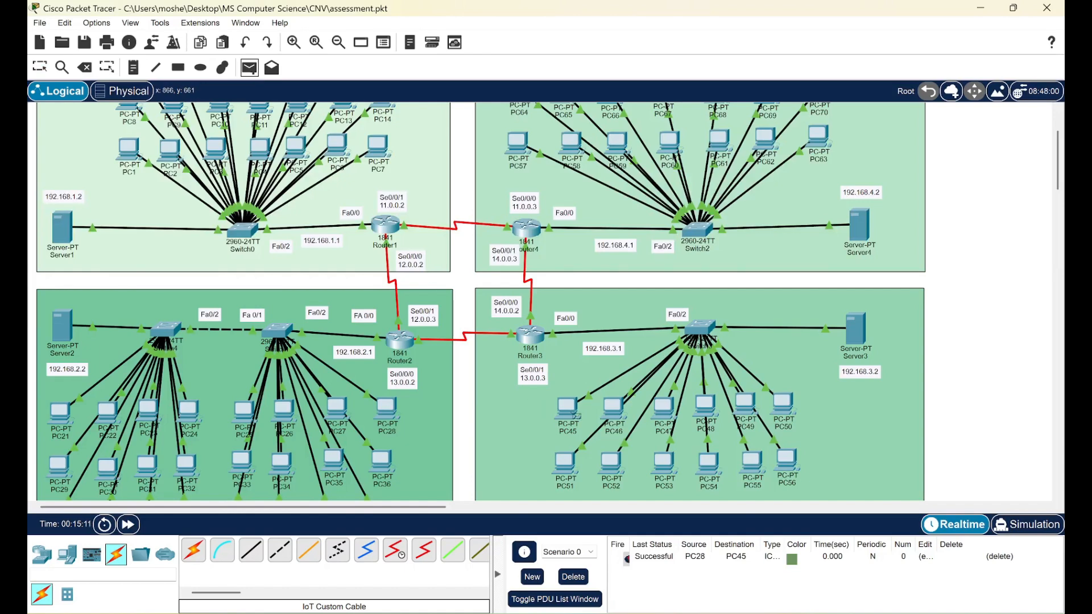
left_click(567, 411)
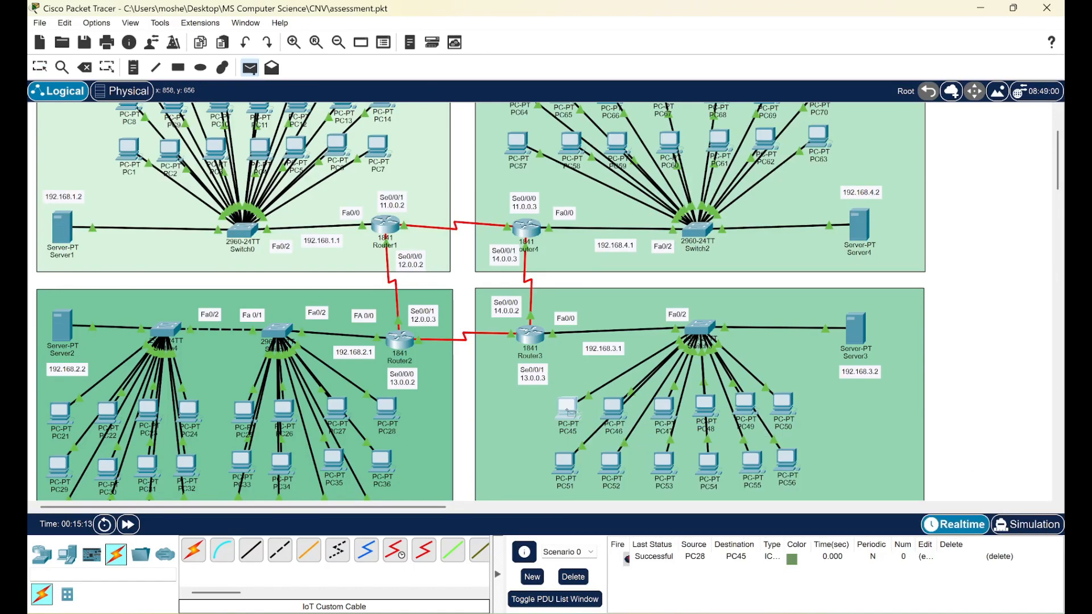
scroll(551, 309, "up", 3)
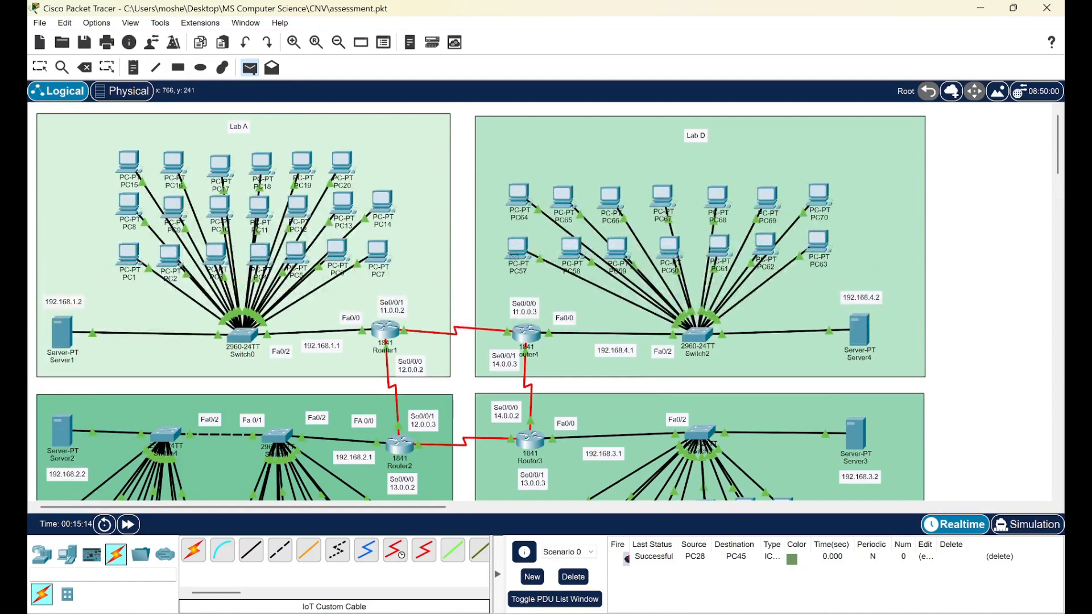
left_click(517, 253)
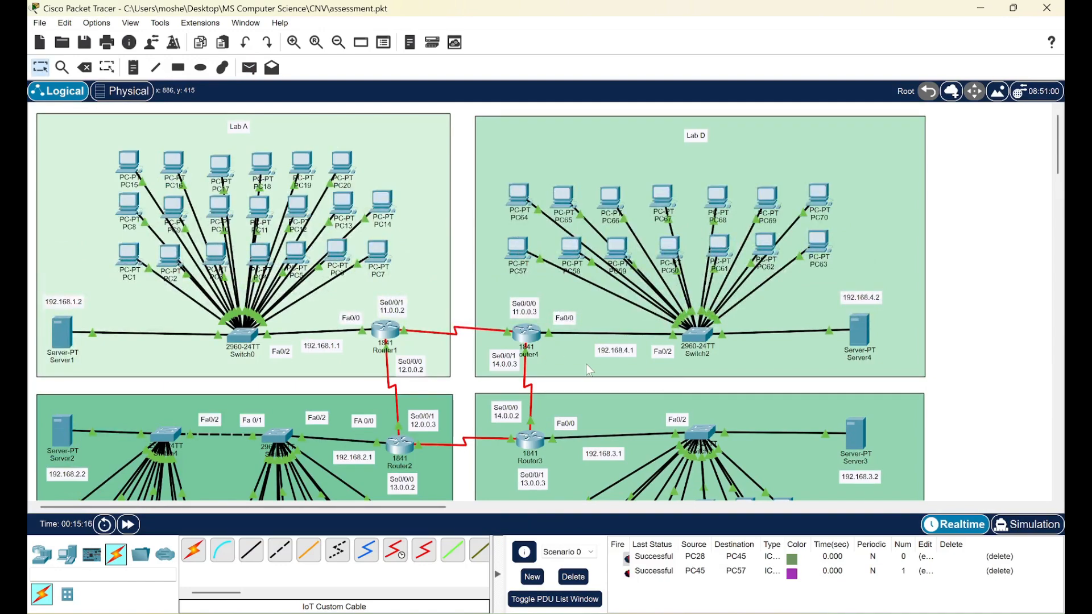
- Examine the serial links between the four routers and the interface and address labels beside them
scroll(587, 367, "down", 3)
scroll(515, 380, "up", 2)
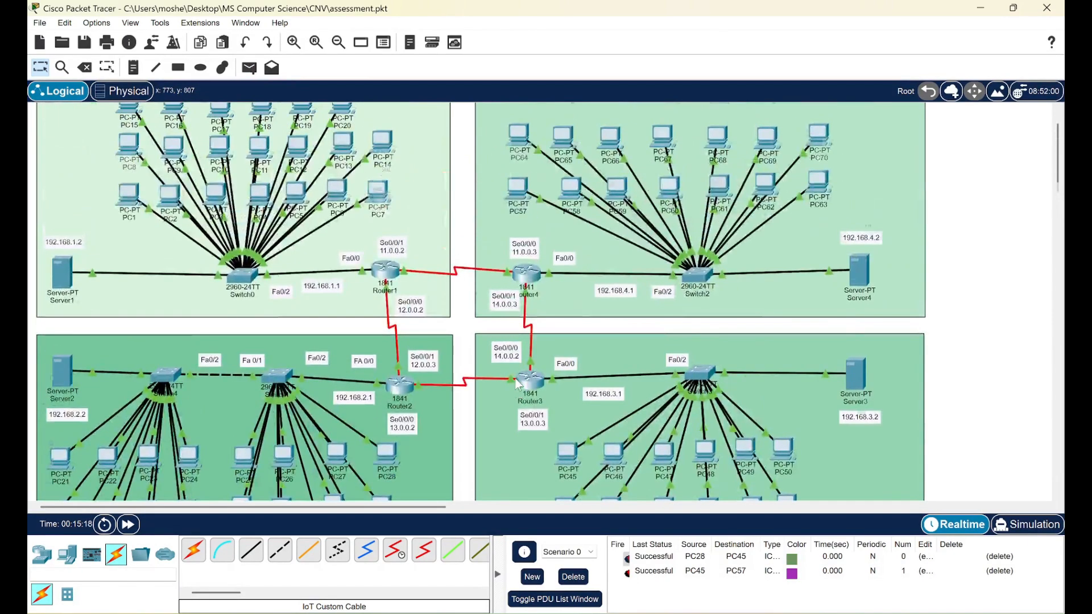
scroll(517, 383, "down", 5)
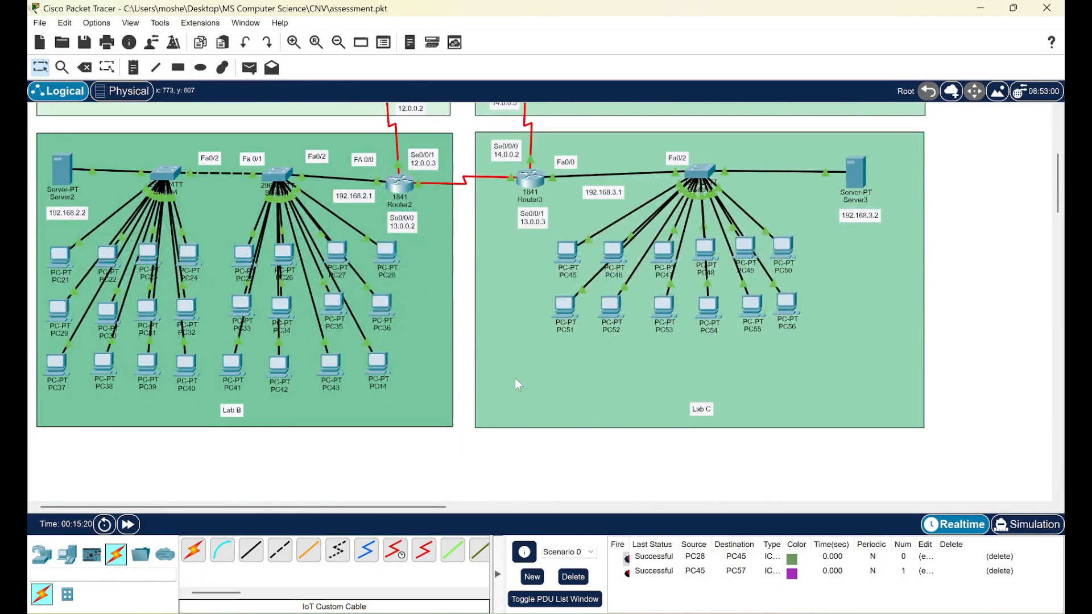
scroll(514, 377, "down", 3)
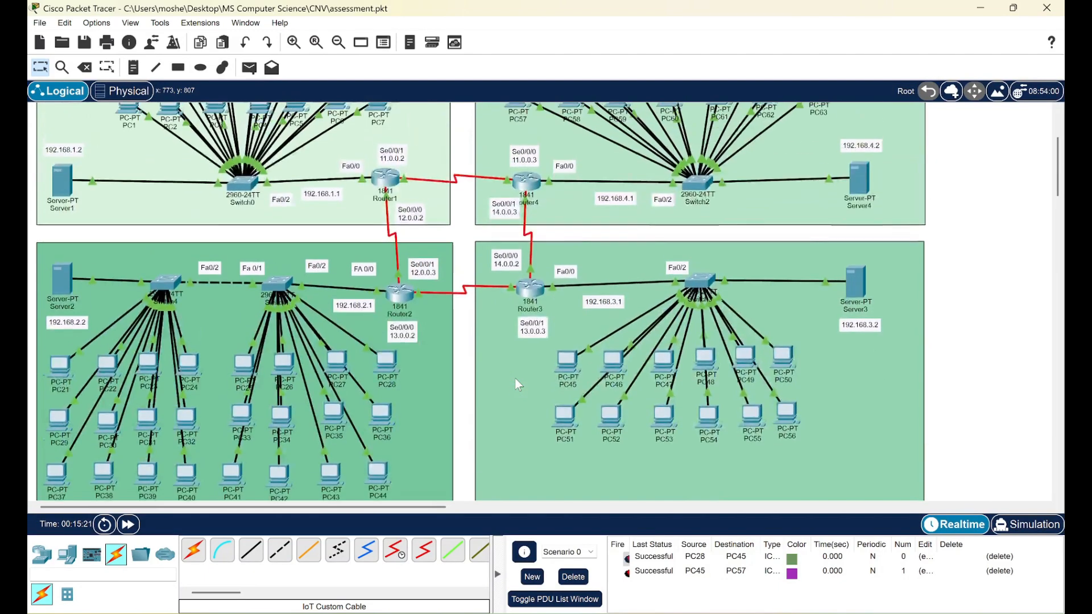
scroll(514, 377, "up", 2)
scroll(518, 385, "up", 2)
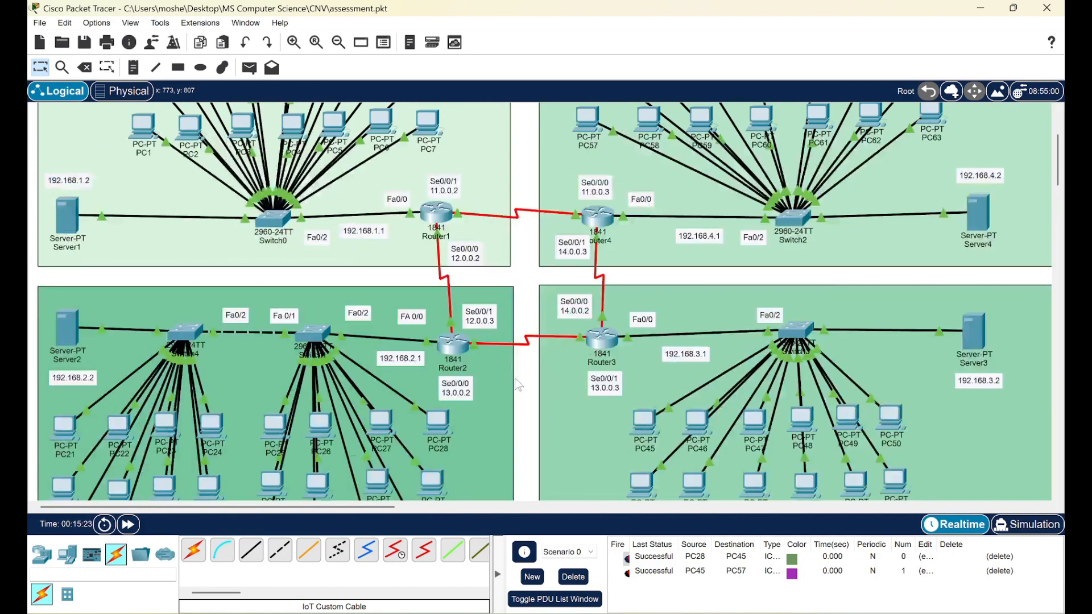
scroll(518, 386, "down", 3)
scroll(518, 385, "up", 2)
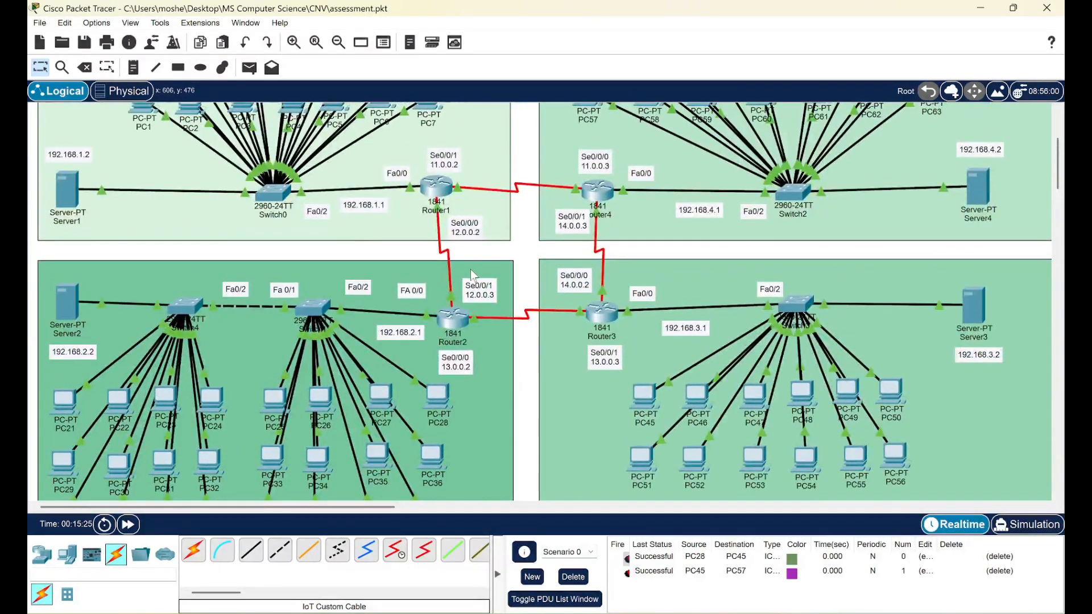
scroll(477, 269, "down", 4)
scroll(476, 268, "up", 3)
scroll(477, 270, "up", 2)
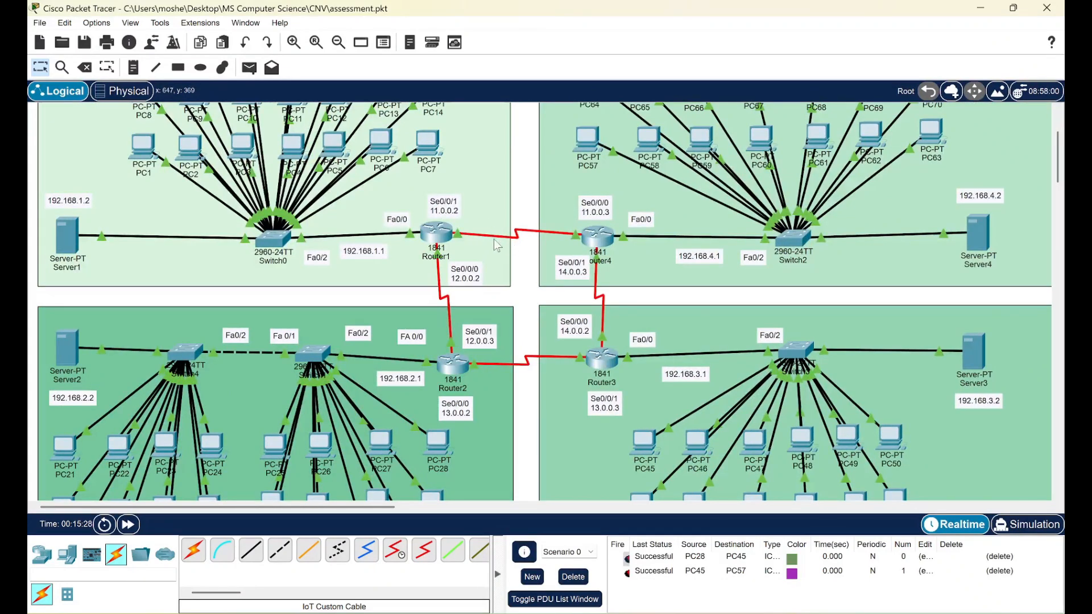
scroll(496, 245, "down", 2)
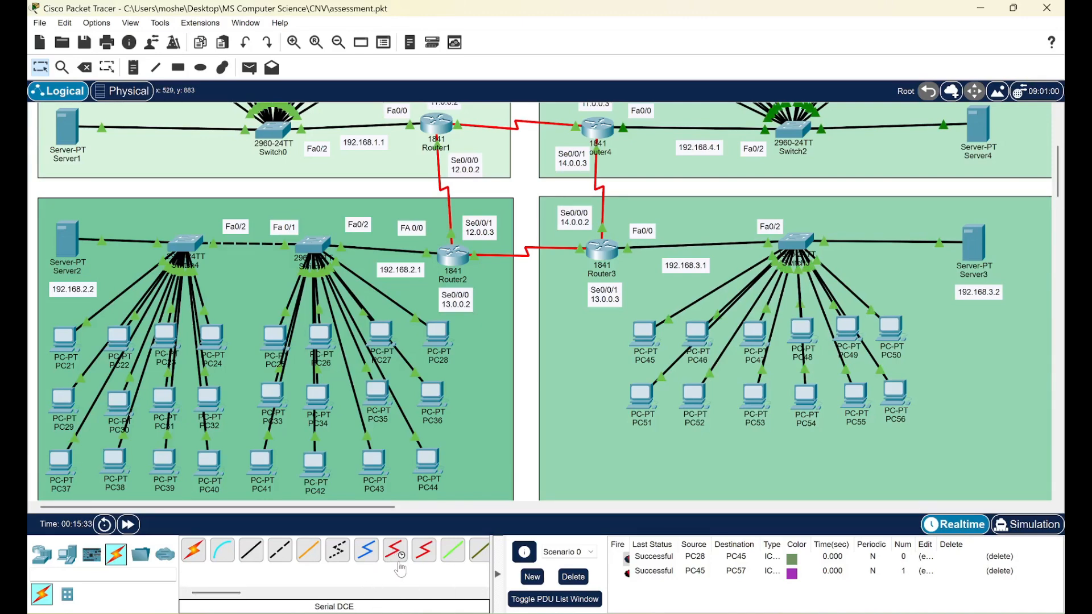
- Review Router1's Serial0/0/0 interface settings and the WIC-1T module in its physical device view, and close the router window
scroll(478, 324, "up", 2)
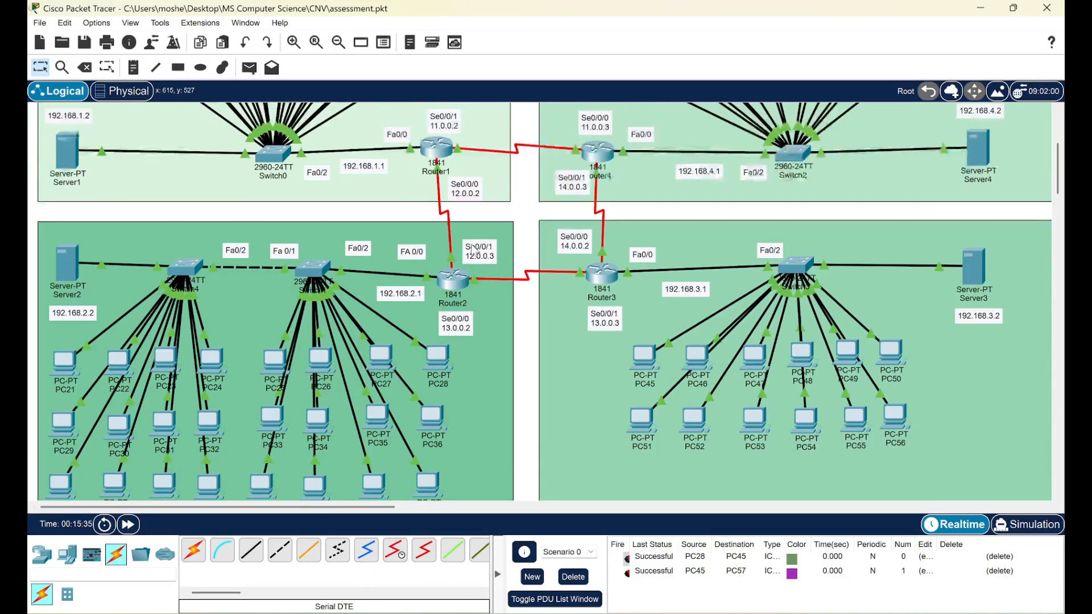
left_click(445, 176)
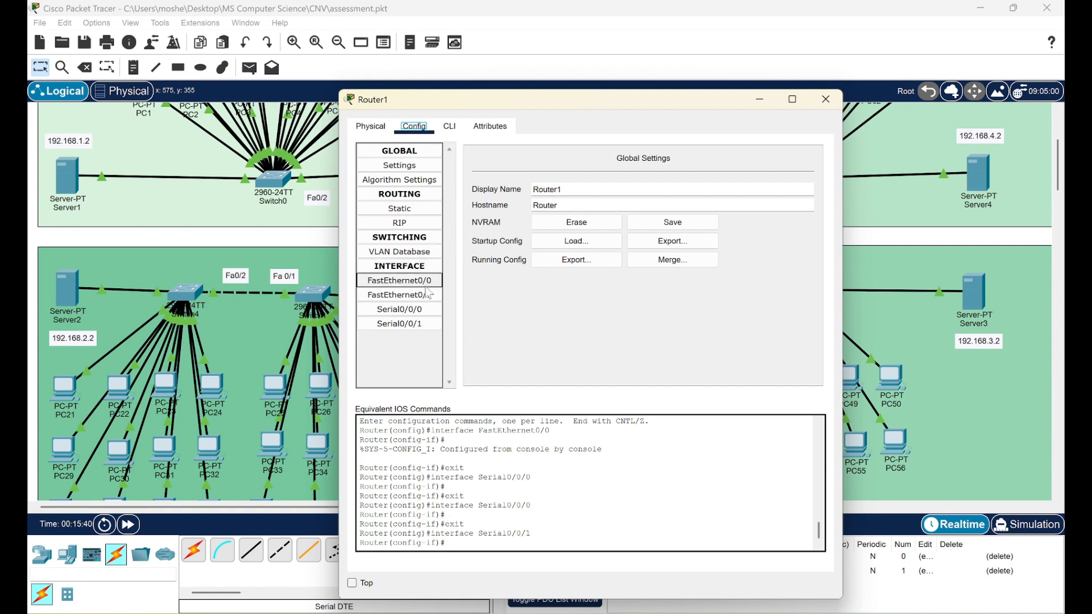
left_click(420, 311)
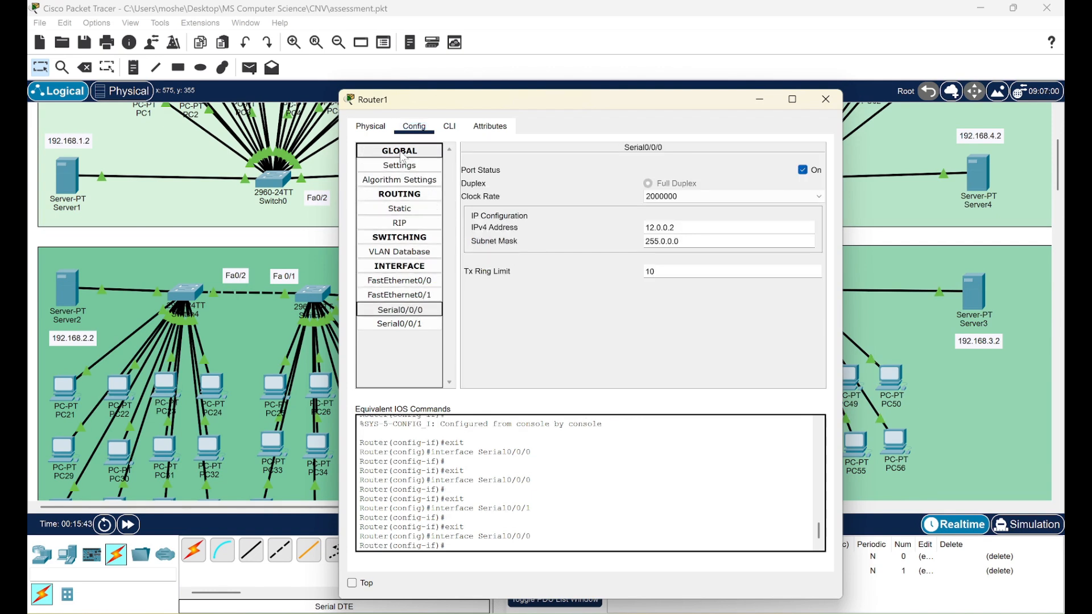
left_click(370, 128)
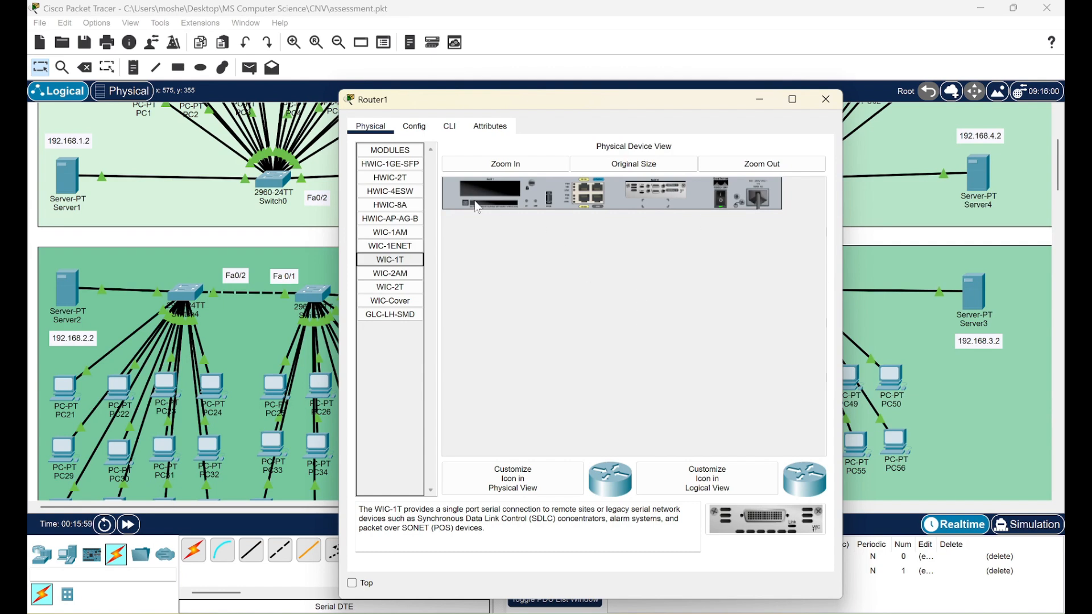
left_click(425, 131)
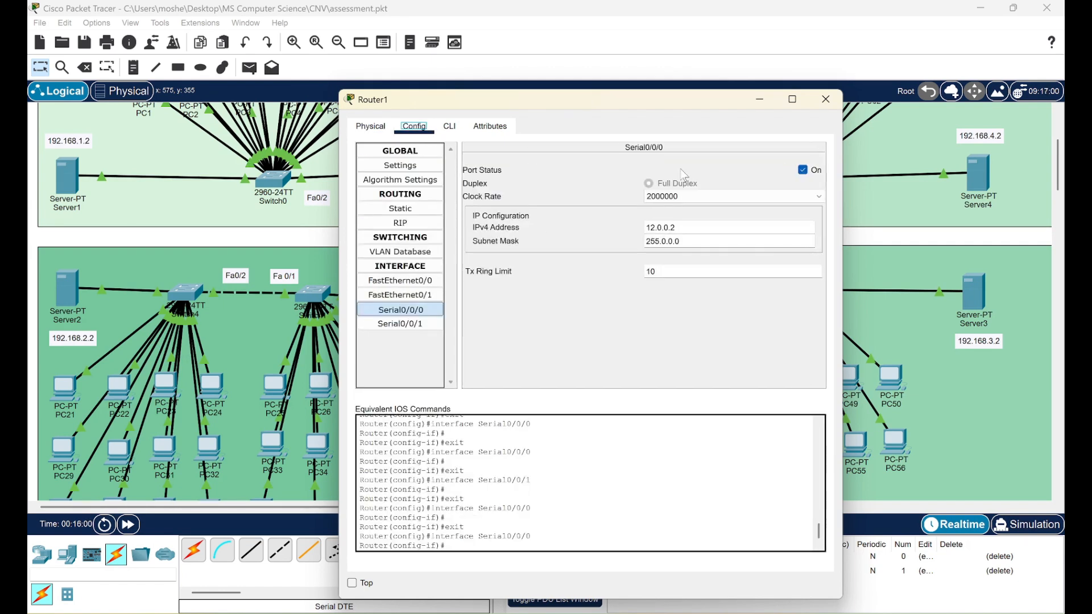
left_click(828, 104)
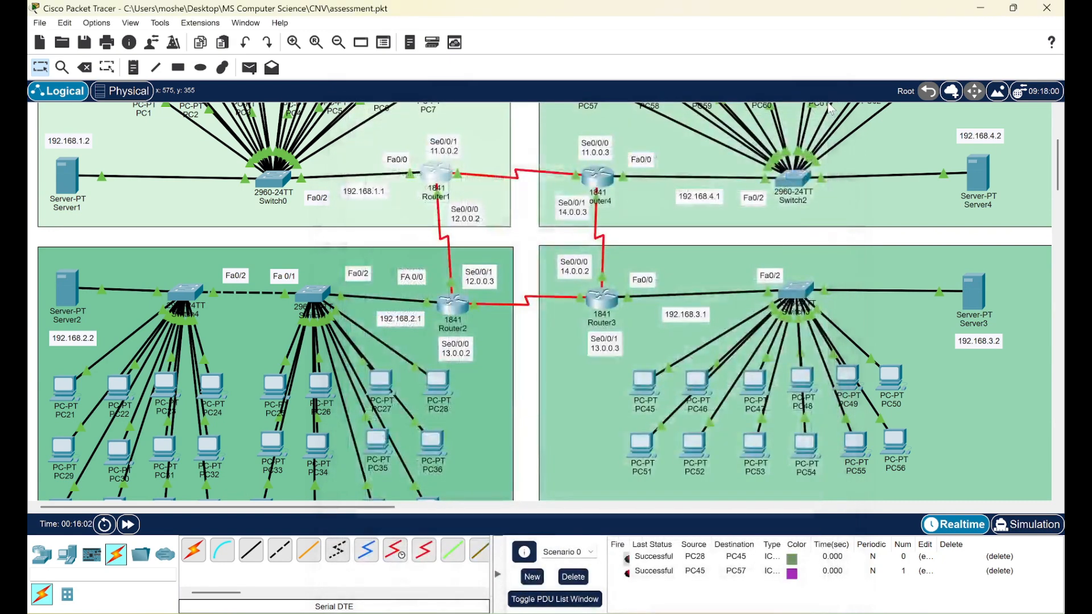
- Examine the overall topology of Labs A, B, C and D, including their PCs, switches, servers and routers
scroll(668, 380, "up", 1)
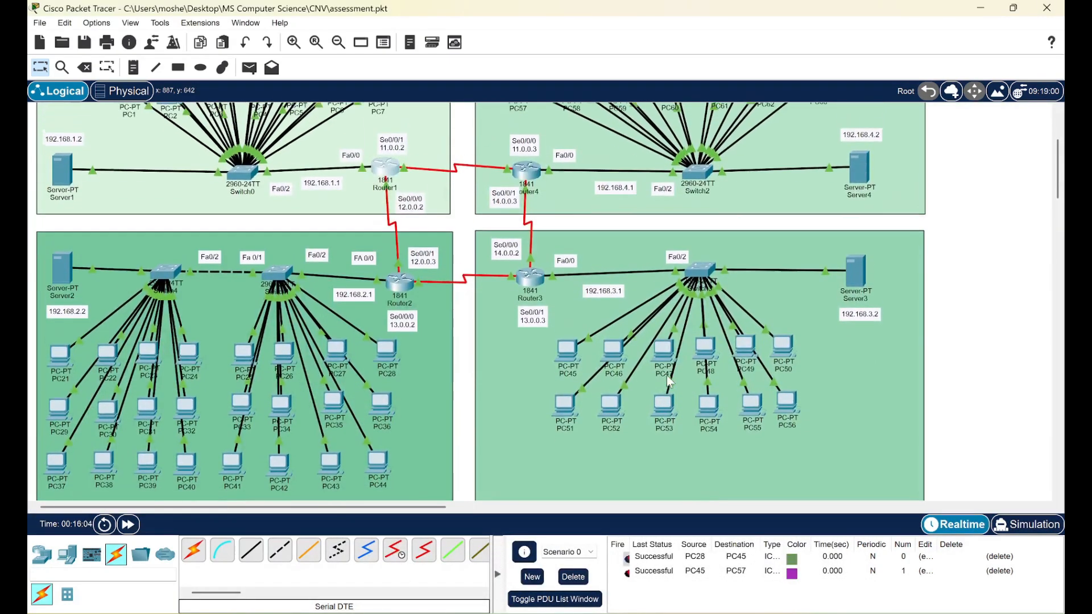
scroll(666, 376, "down", 3)
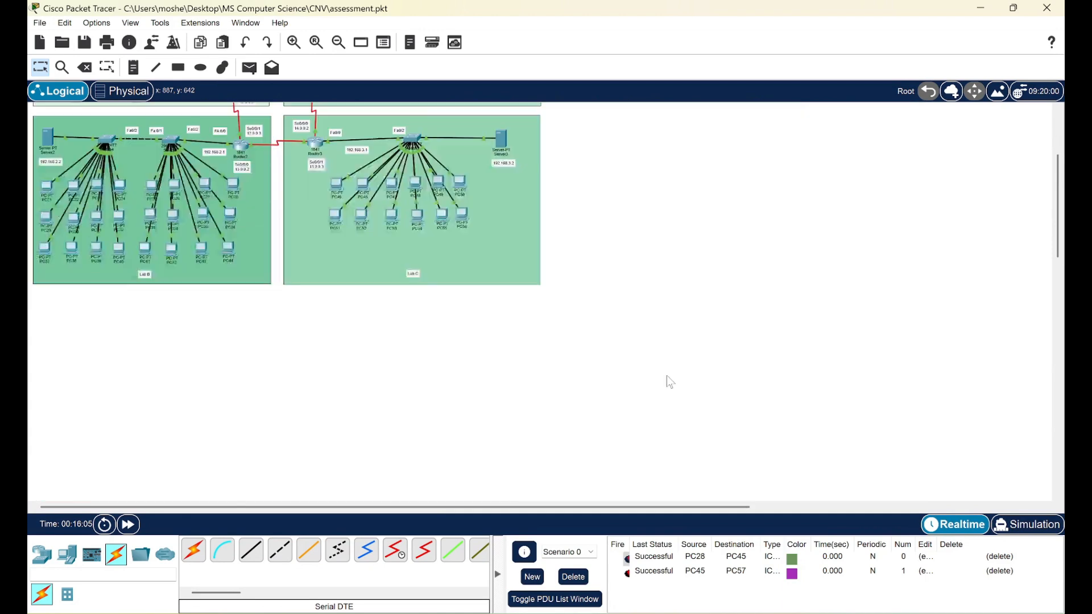
scroll(666, 375, "up", 3)
scroll(667, 376, "up", 3)
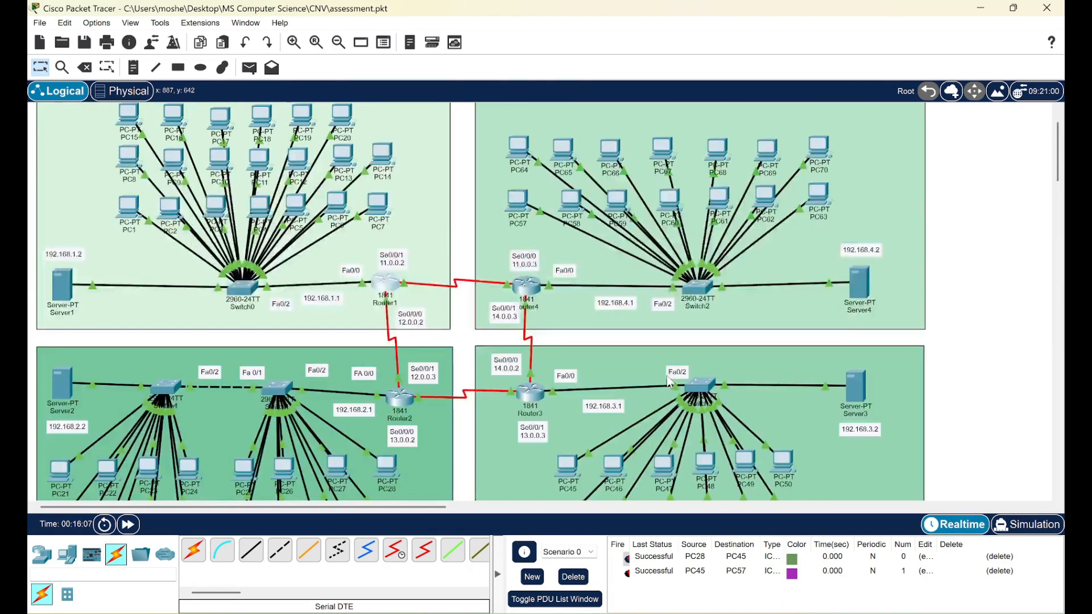
scroll(670, 382, "up", 1)
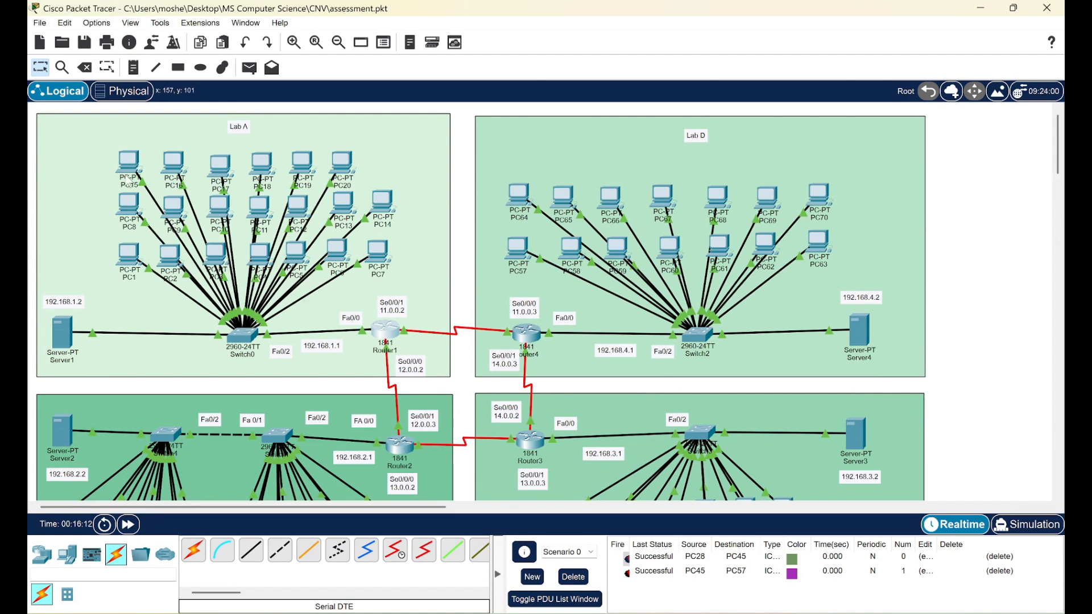
scroll(357, 193, "down", 5)
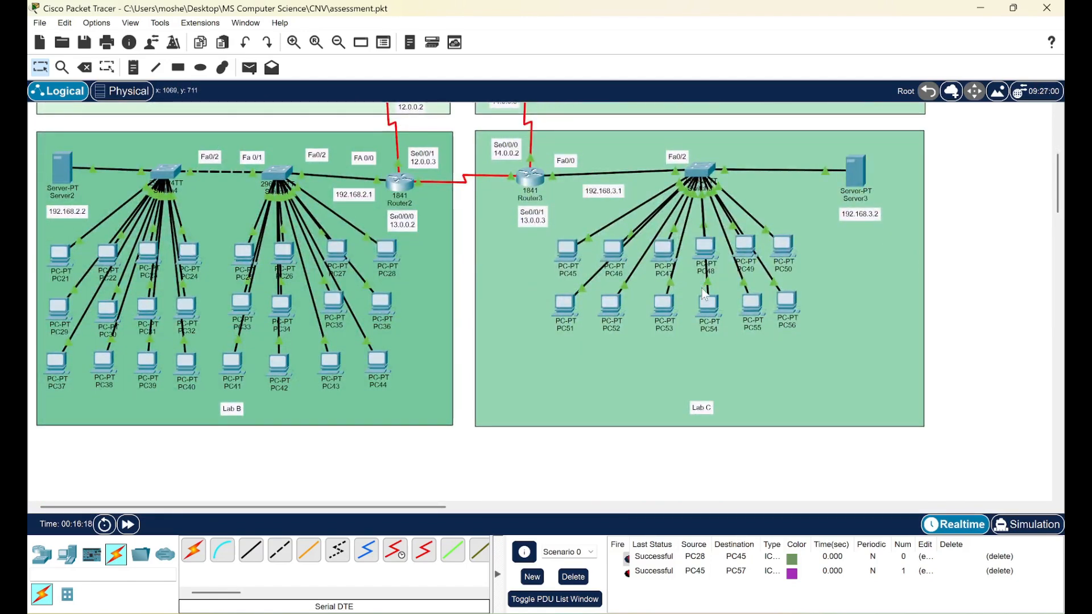
scroll(793, 231, "up", 5)
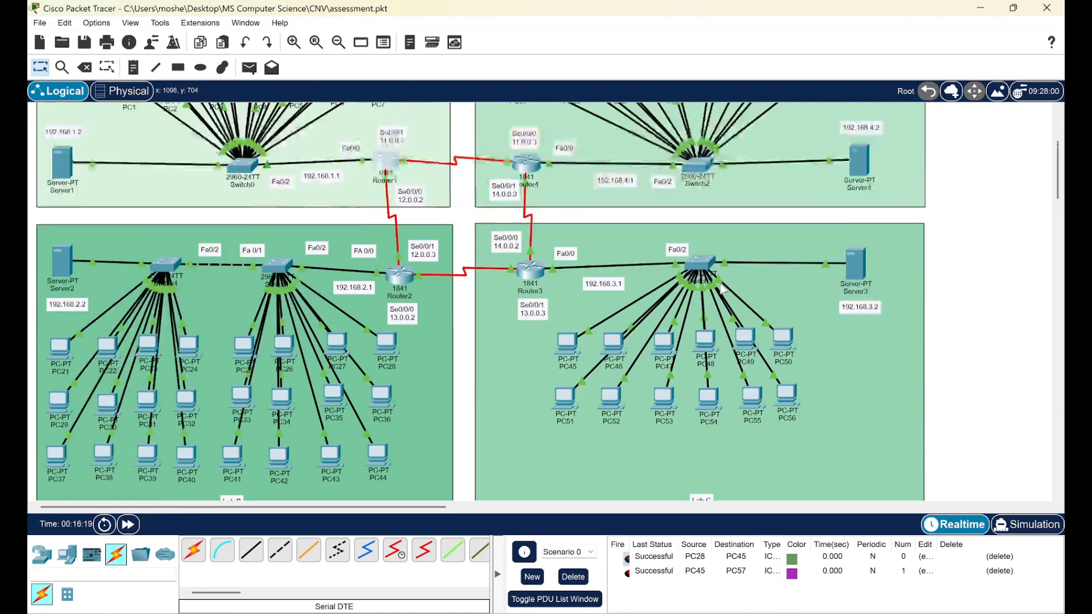
scroll(628, 262, "down", 2)
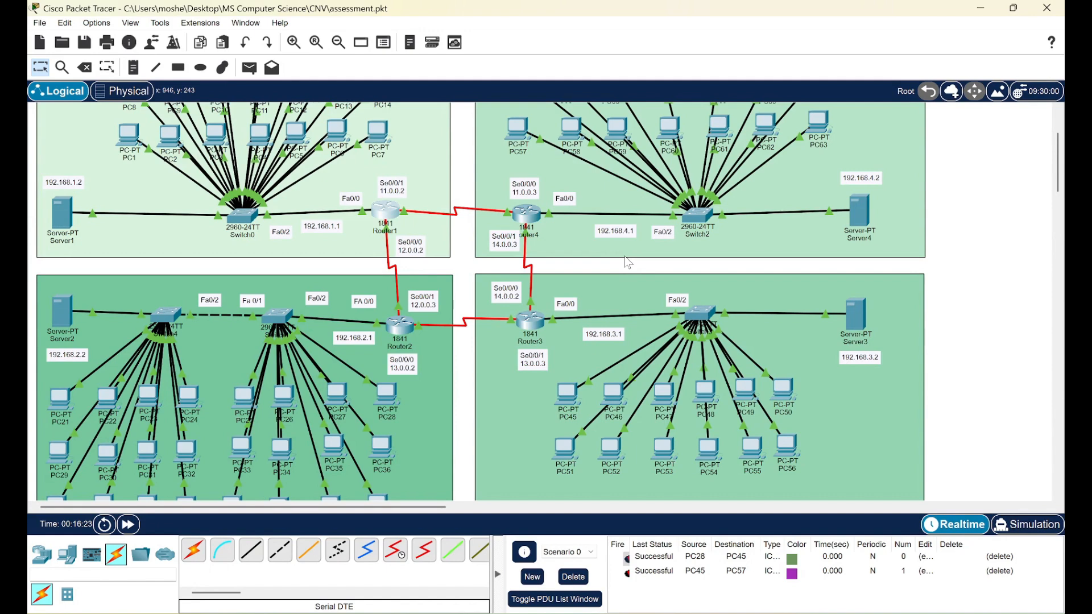
scroll(581, 392, "down", 1)
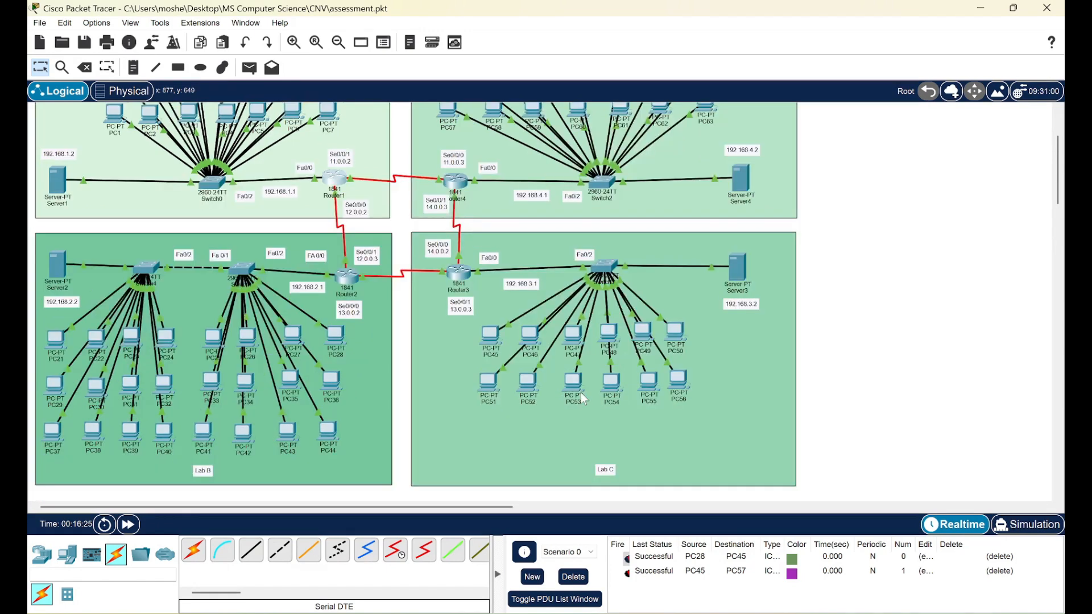